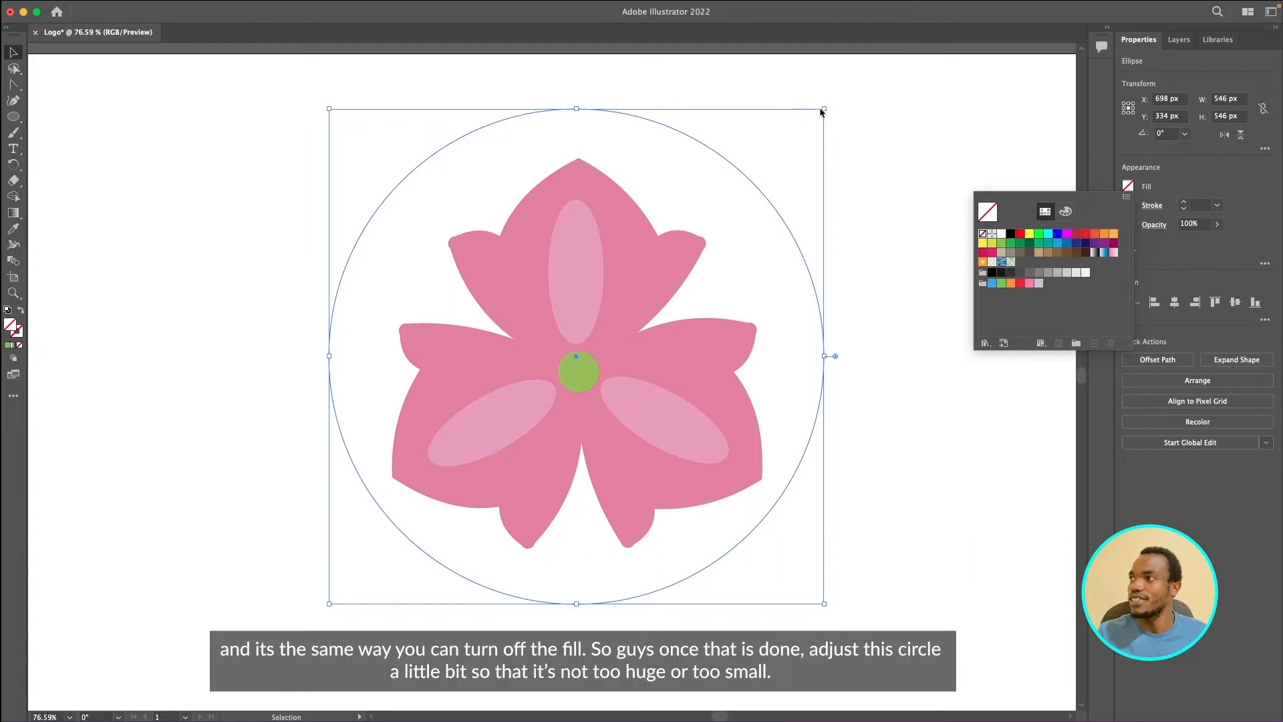
- Scale the outline circle around the flower down to about 523 px wide and high
{"action": "left_click", "coordinate": [825, 108]}
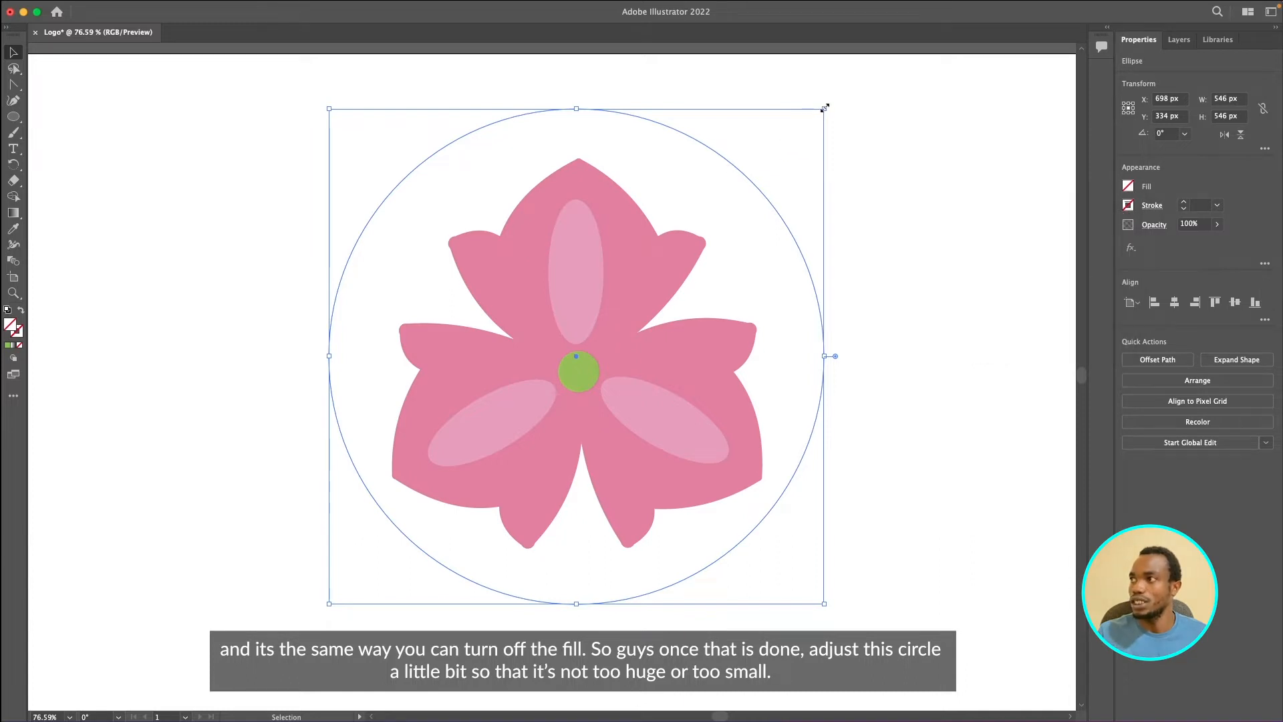
{"action": "left_click_drag", "start_coordinate": [825, 108], "coordinate": [802, 129]}
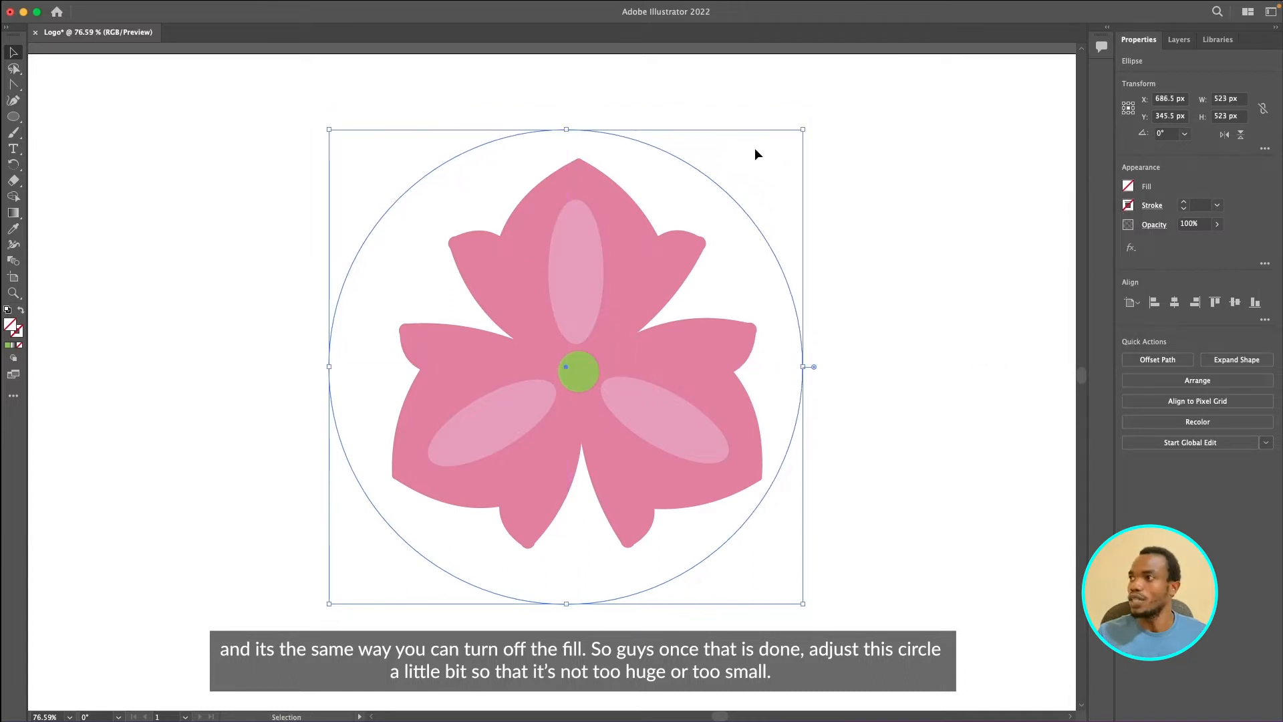
{"action": "mouse_move", "coordinate": [690, 163]}
{"action": "left_mouse_down"}
{"action": "mouse_move", "coordinate": [705, 171]}
{"action": "mouse_move", "coordinate": [691, 168]}
{"action": "left_mouse_up"}
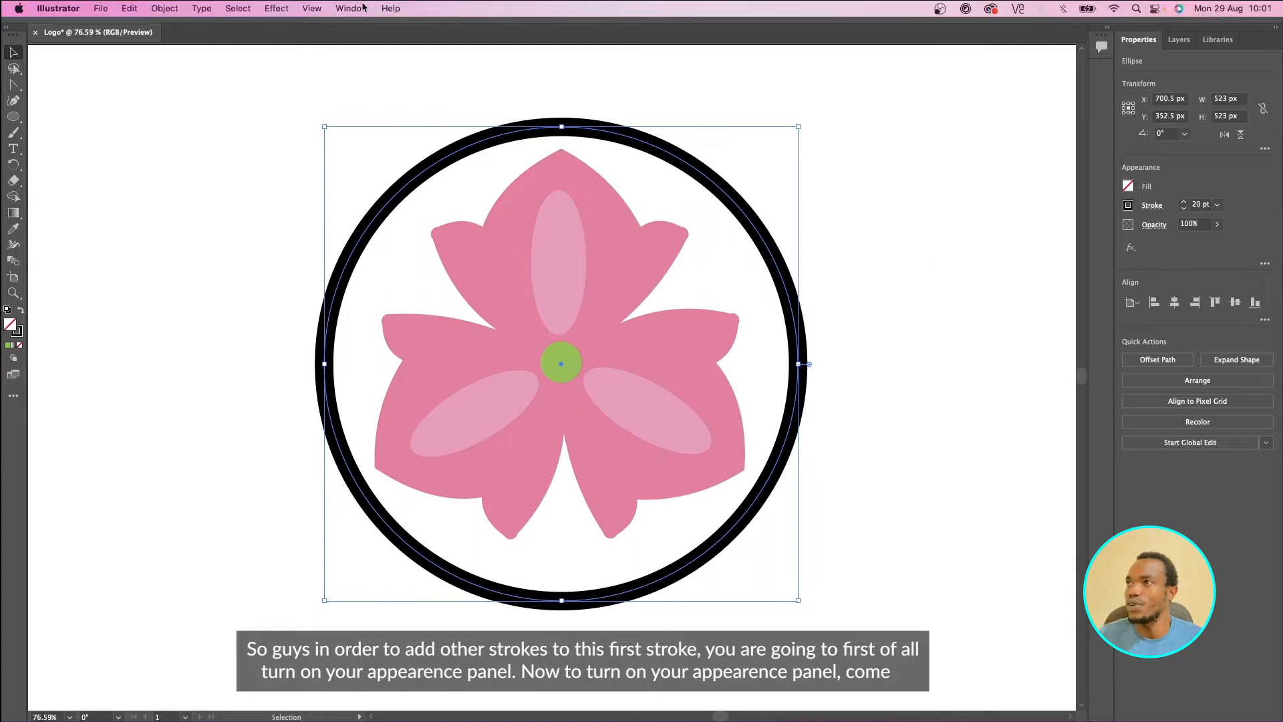
- Open the Appearance panel and dock it beneath the properties area, enlarging it to show the circle's attributes
{"action": "left_click", "coordinate": [351, 8]}
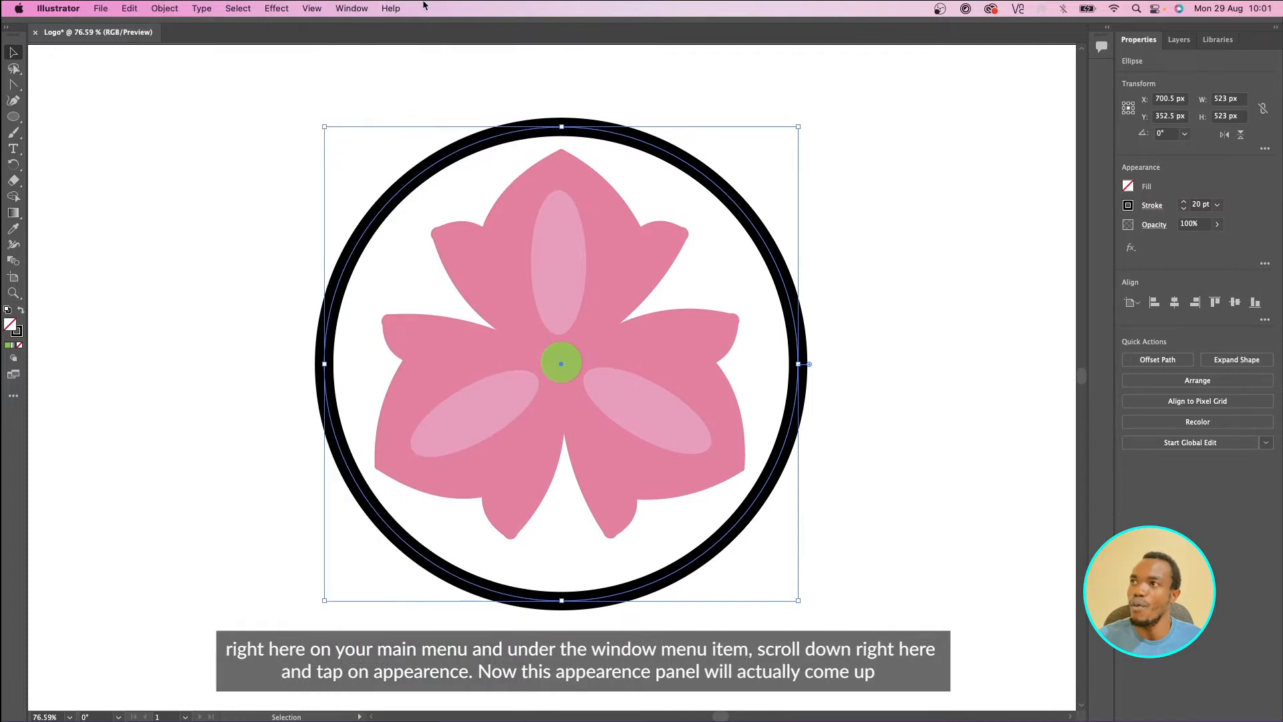
{"action": "left_click", "coordinate": [352, 8]}
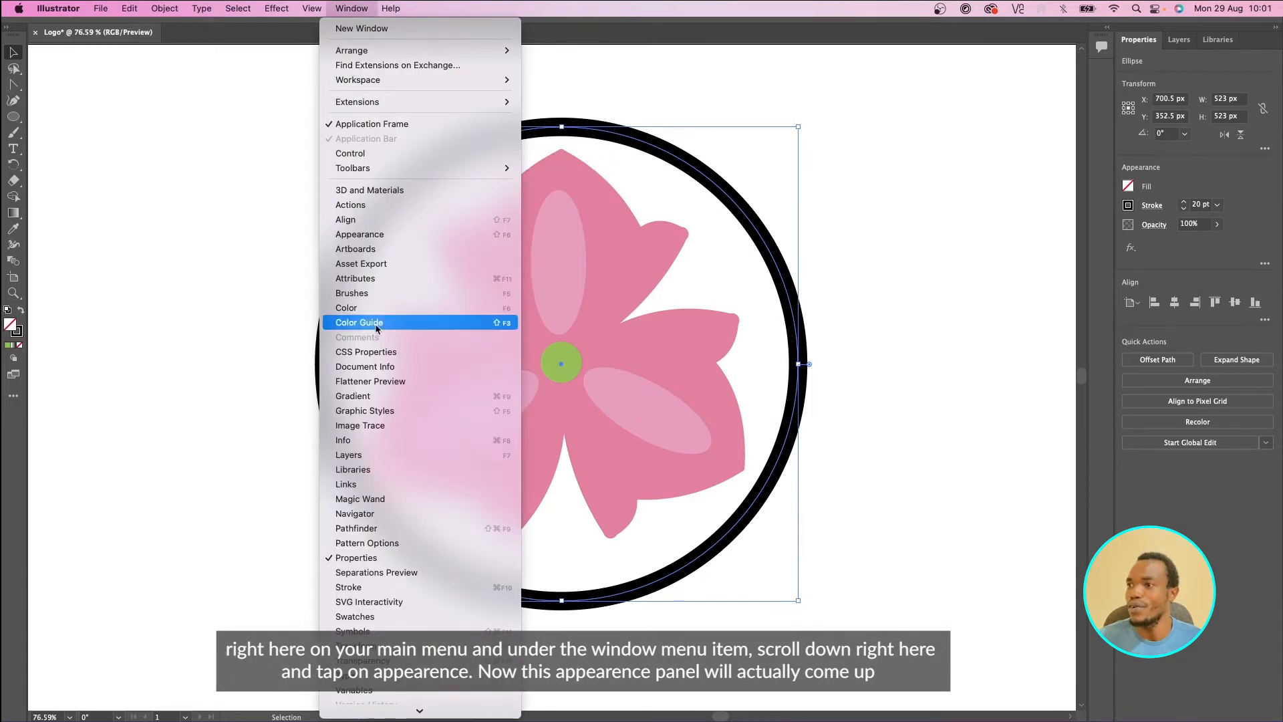
{"action": "left_click", "coordinate": [381, 234]}
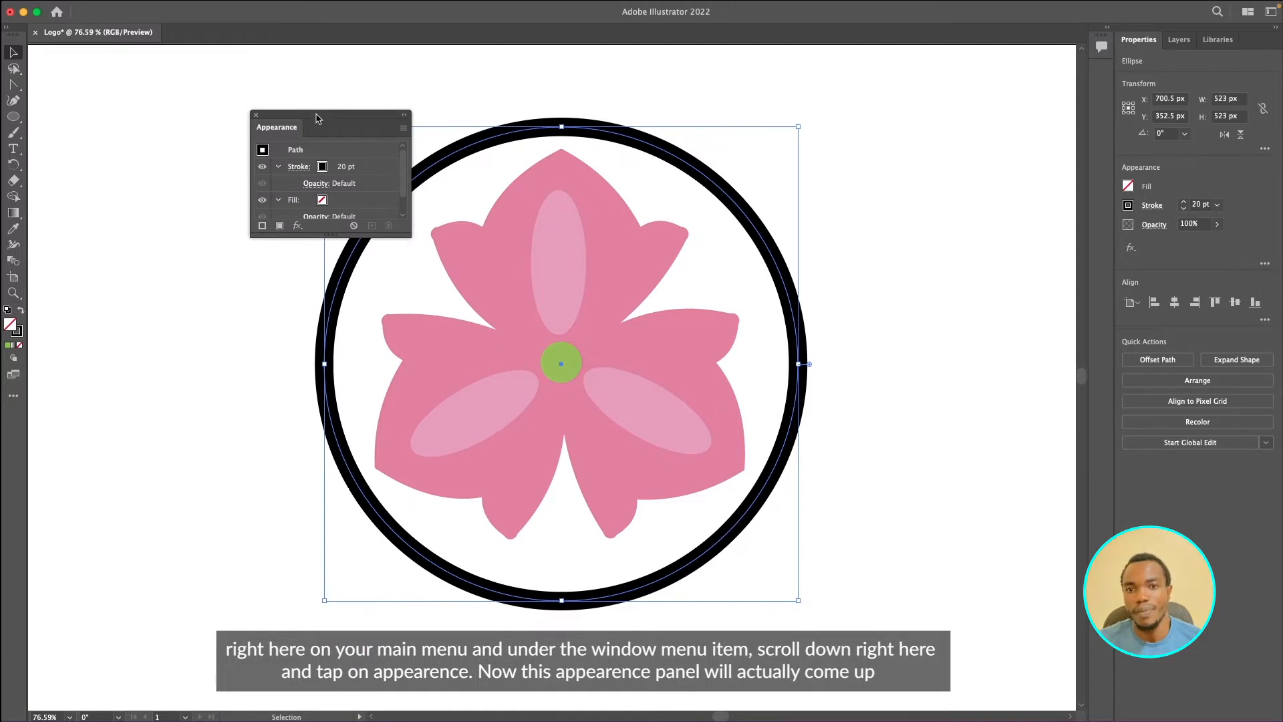
{"action": "left_click_drag", "start_coordinate": [317, 119], "coordinate": [1135, 720]}
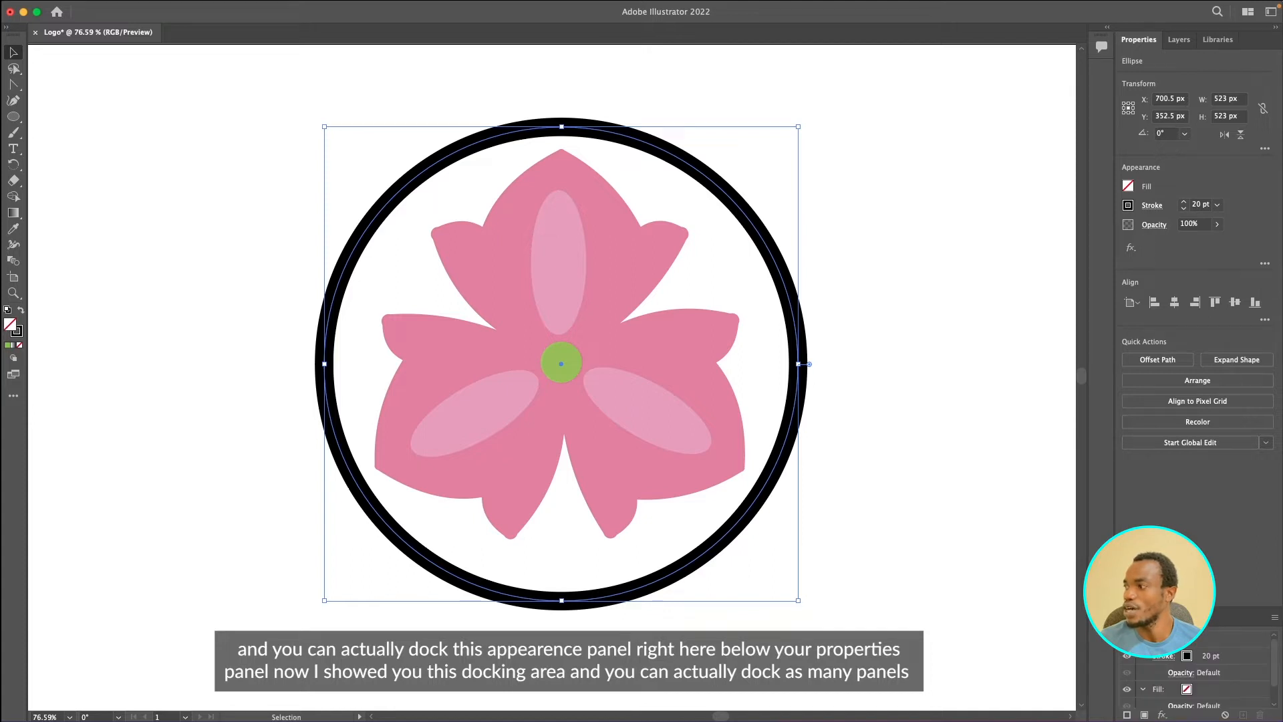
{"action": "left_click_drag", "start_coordinate": [1173, 611], "coordinate": [1173, 404]}
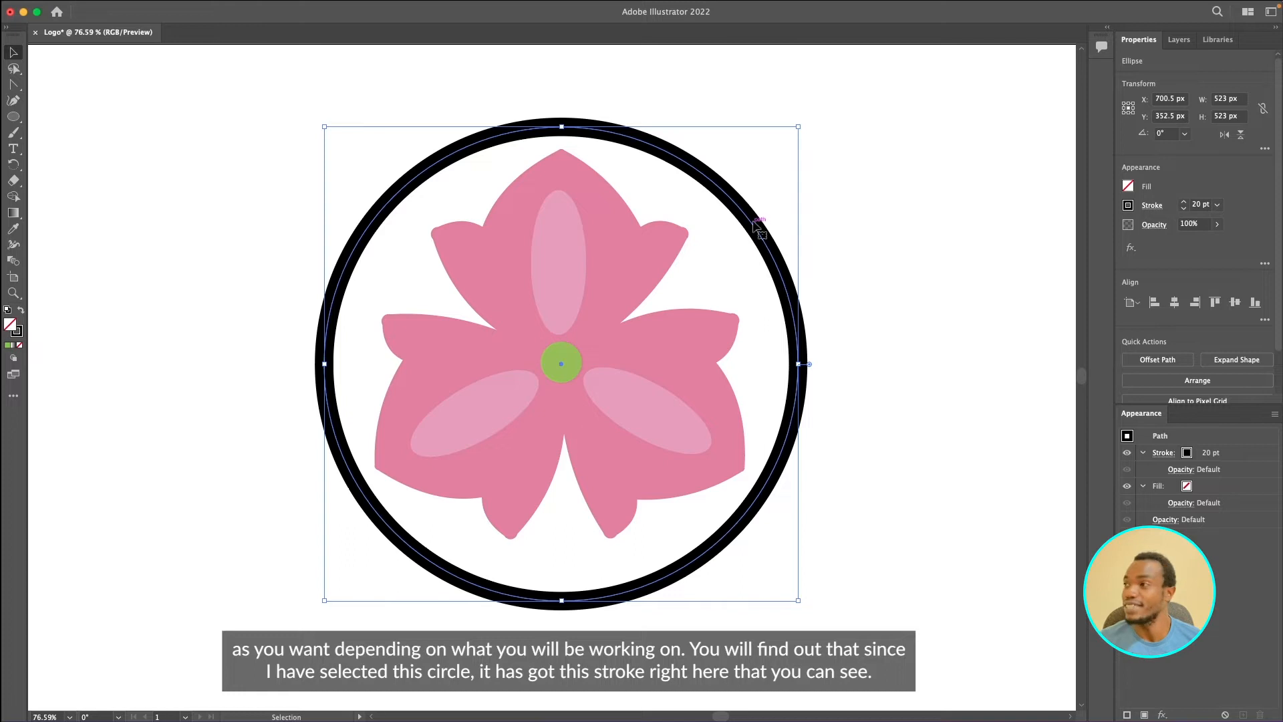
- Select the circle's stroke entry and hide it, then show it again
{"action": "left_click", "coordinate": [1180, 454]}
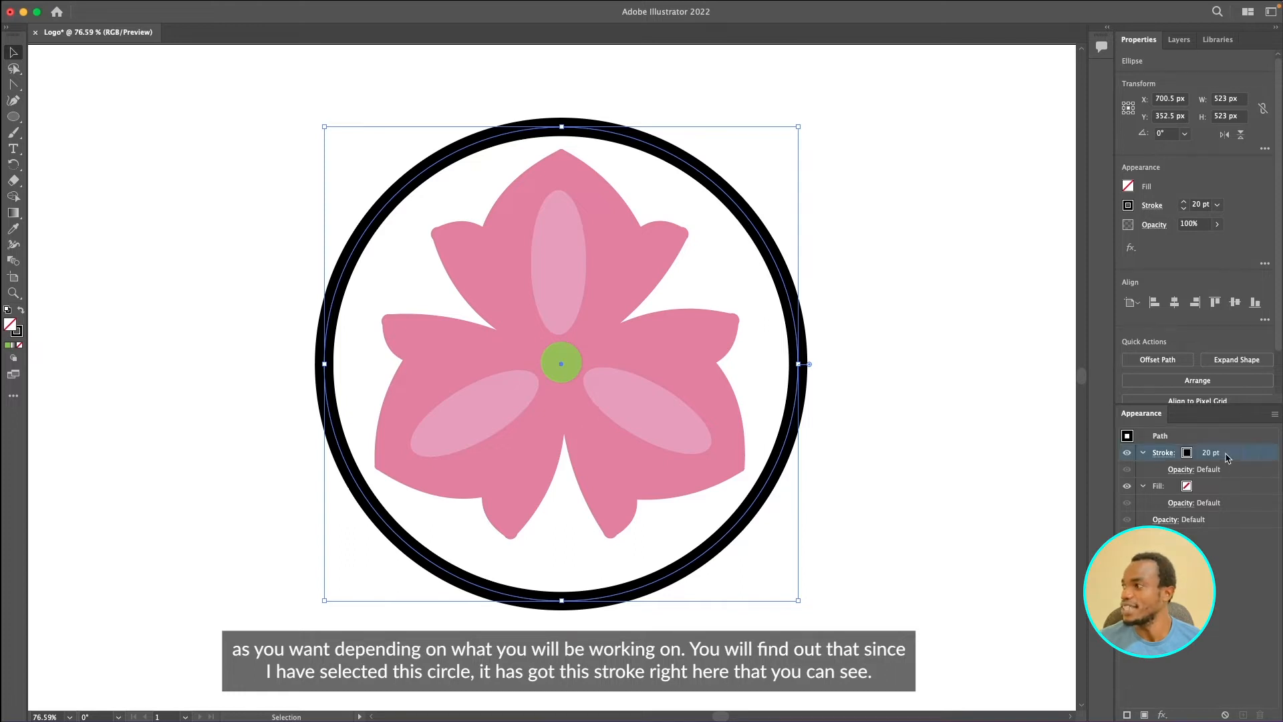
{"action": "left_click", "coordinate": [1127, 453]}
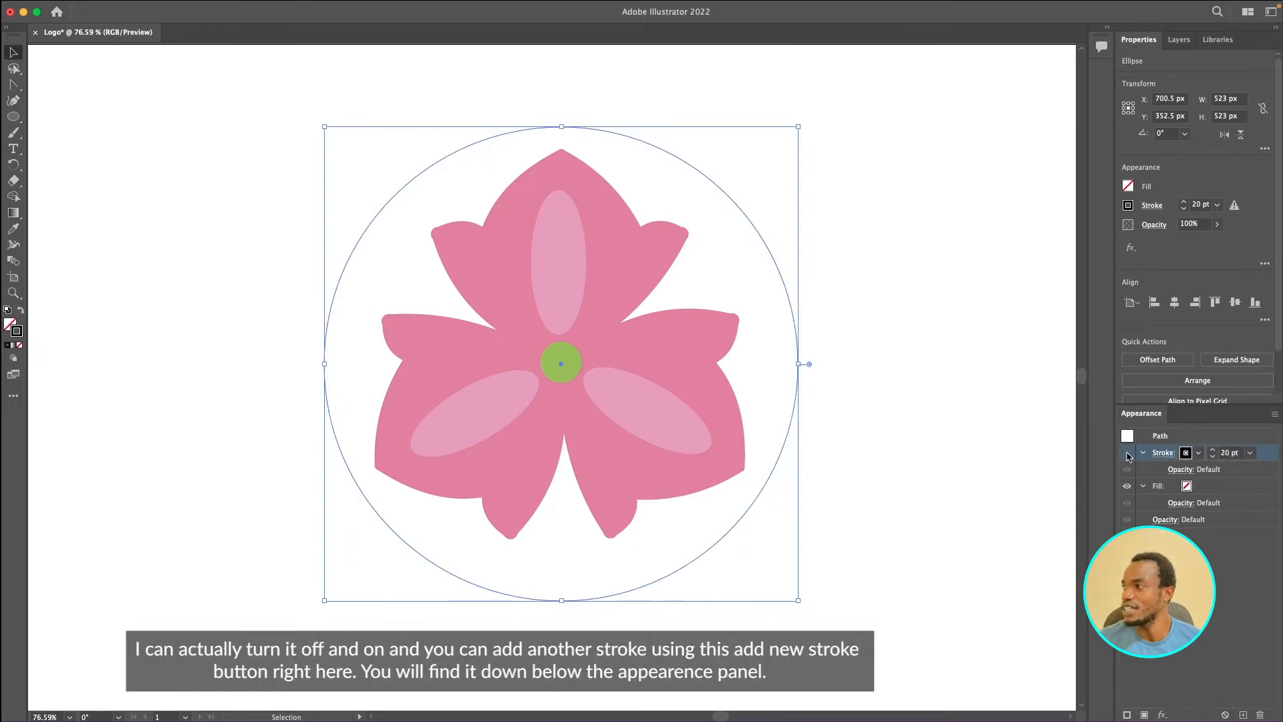
{"action": "left_click", "coordinate": [1128, 455]}
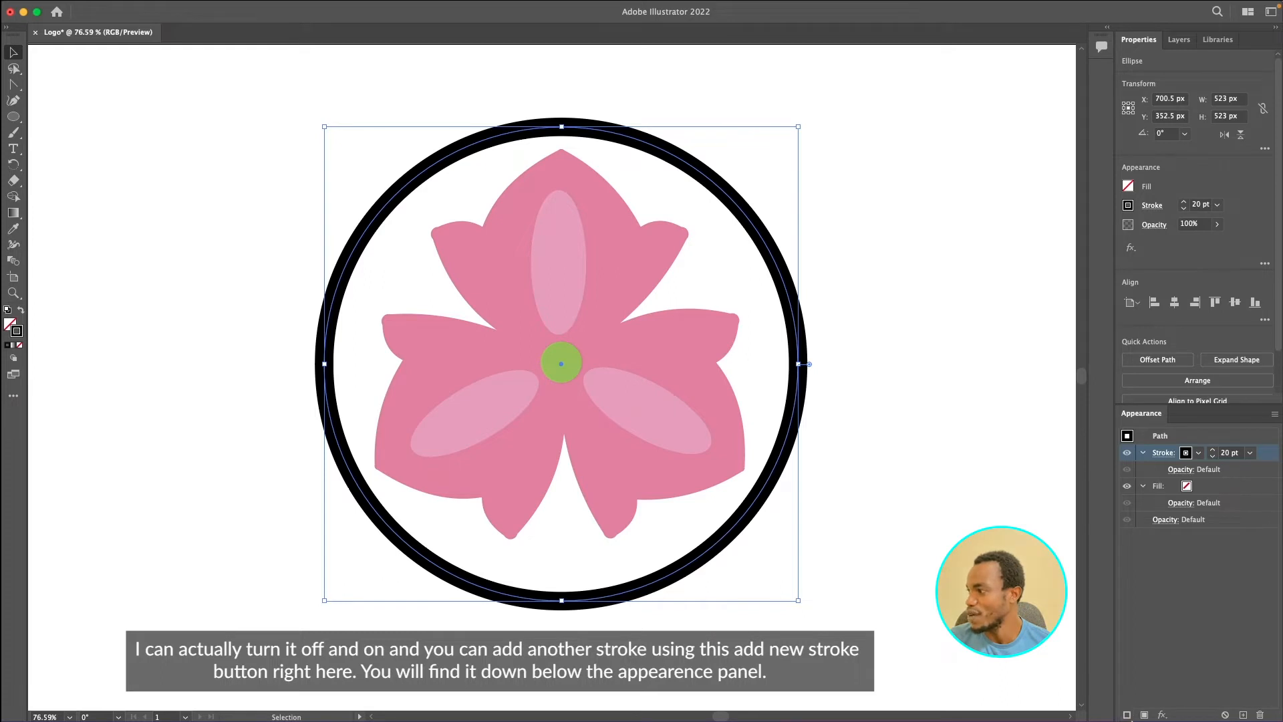
- Add a second stroke to the circle and collapse both stroke entries
{"action": "left_click", "coordinate": [1127, 715]}
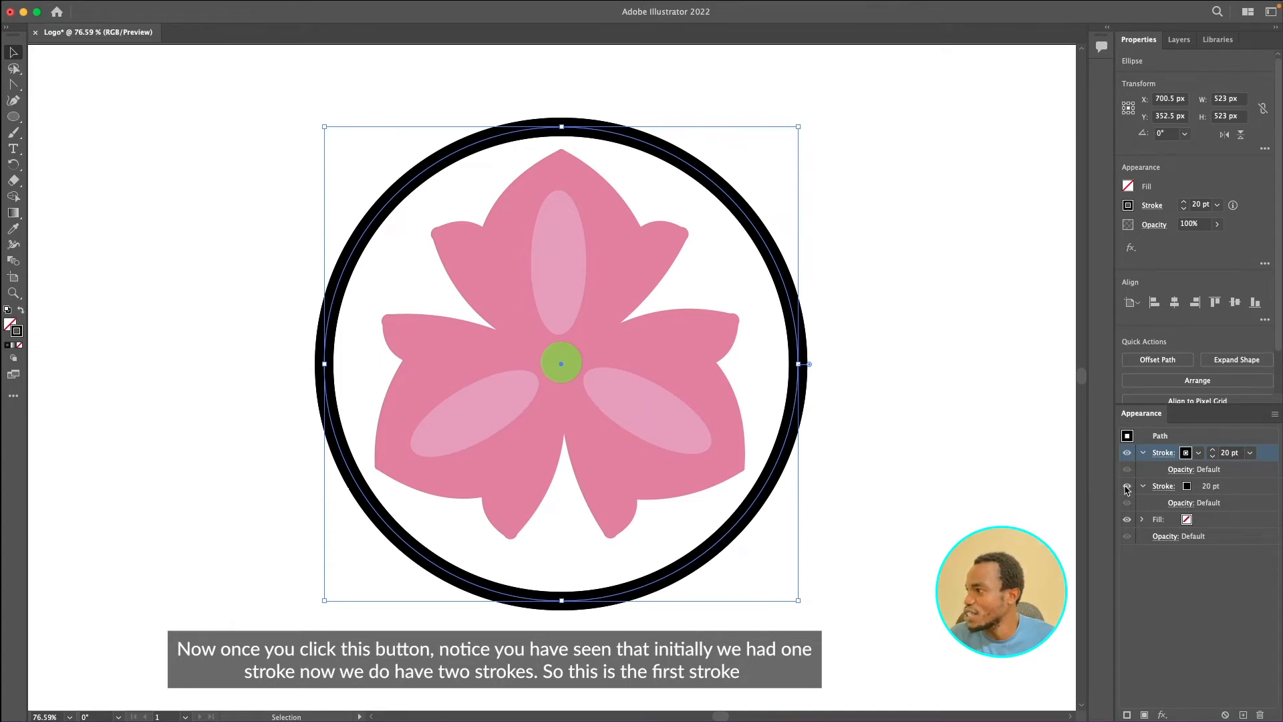
{"action": "left_click", "coordinate": [1143, 453]}
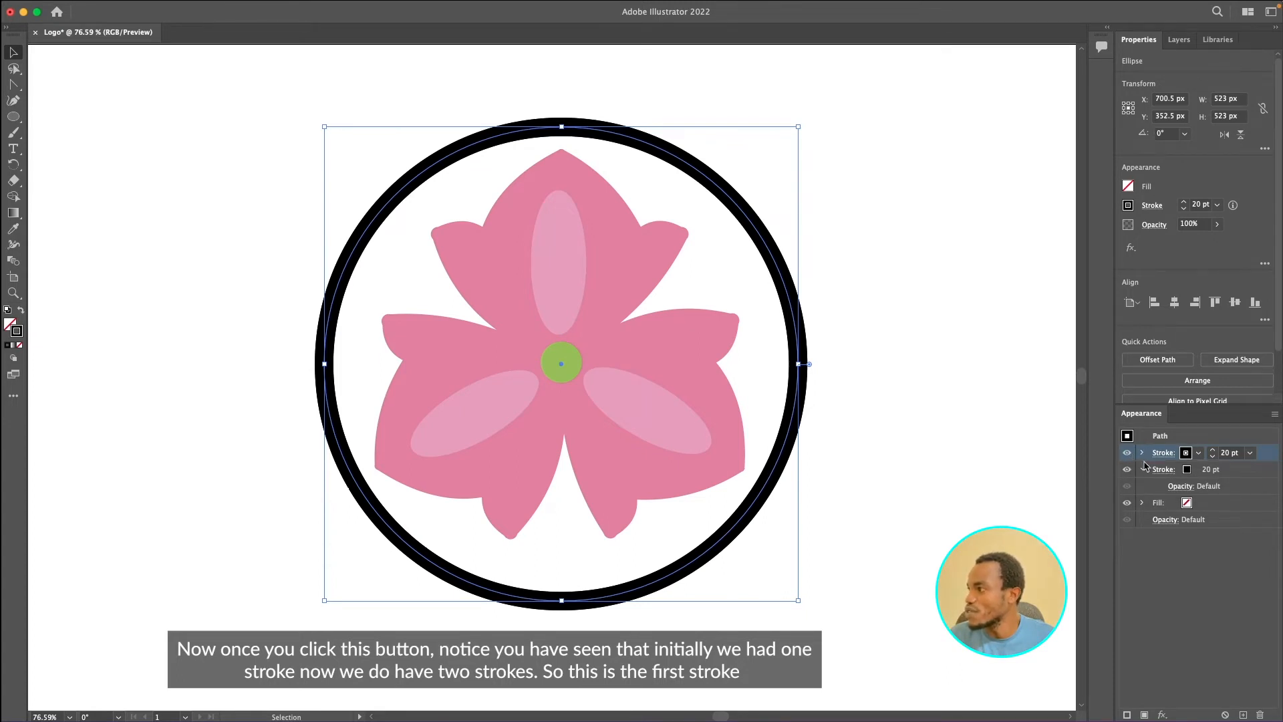
{"action": "left_click", "coordinate": [1142, 469]}
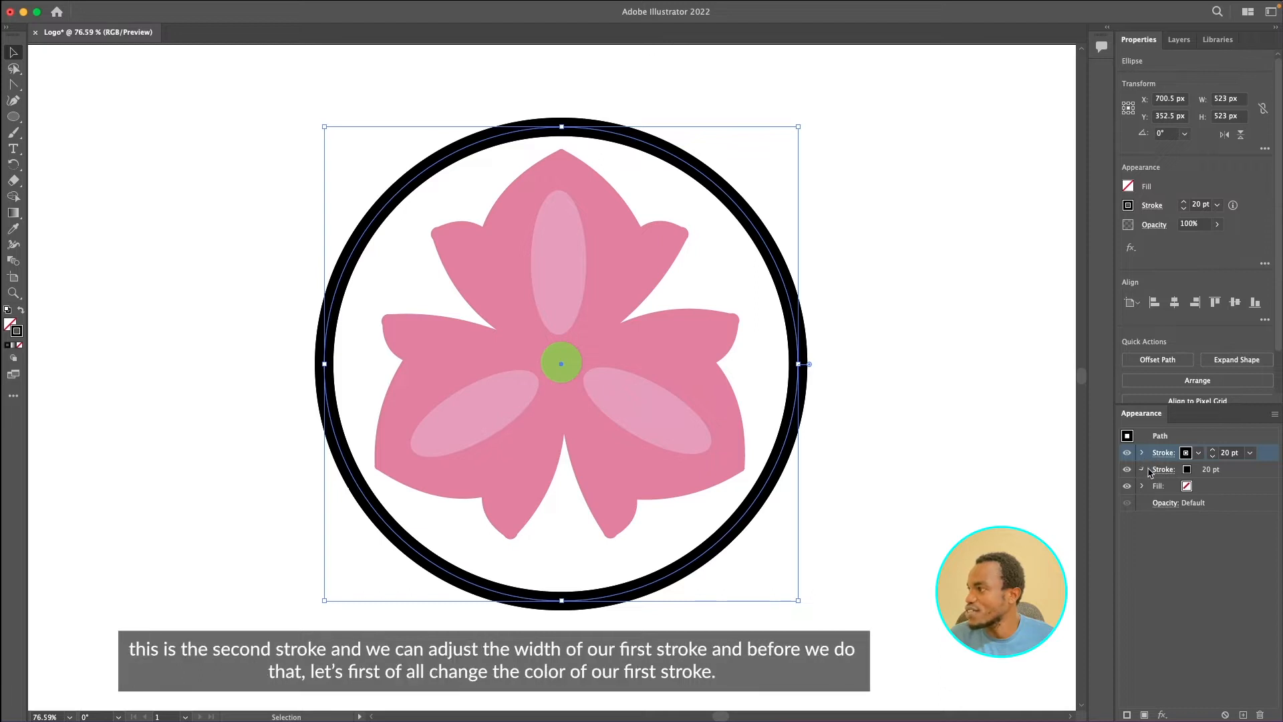
{"action": "left_click", "coordinate": [1248, 453]}
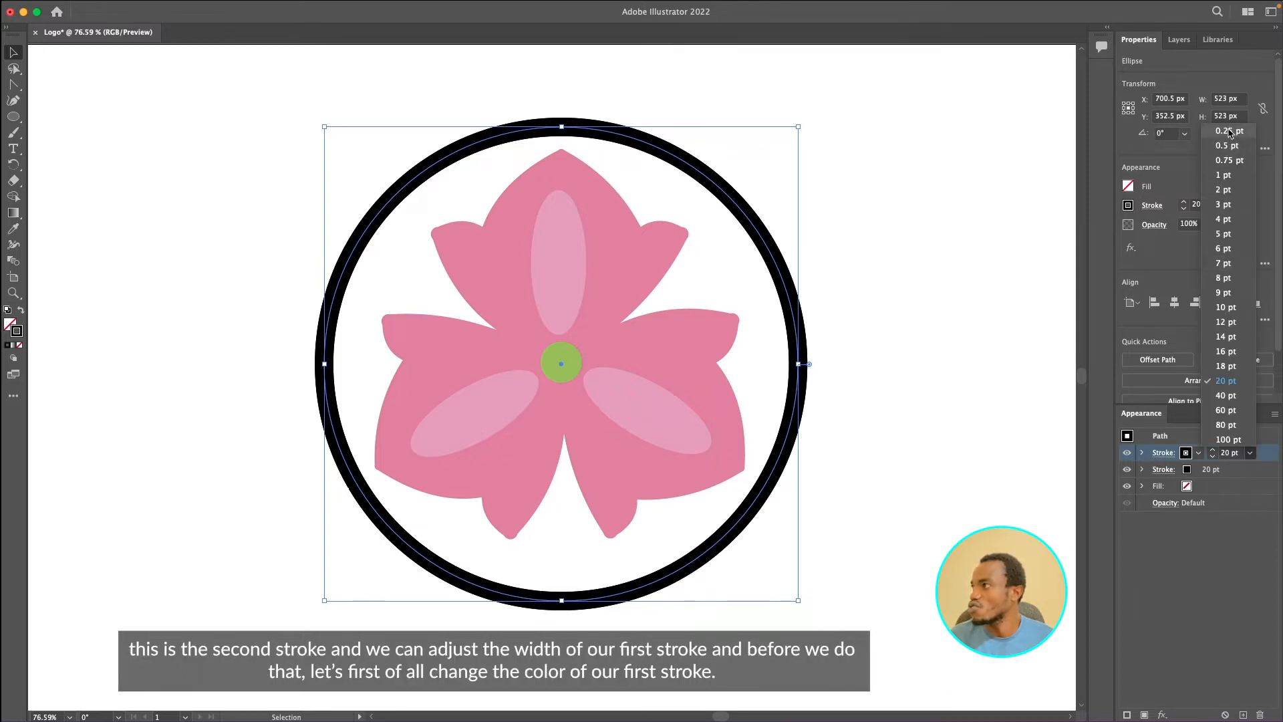
{"action": "left_click", "coordinate": [1256, 474]}
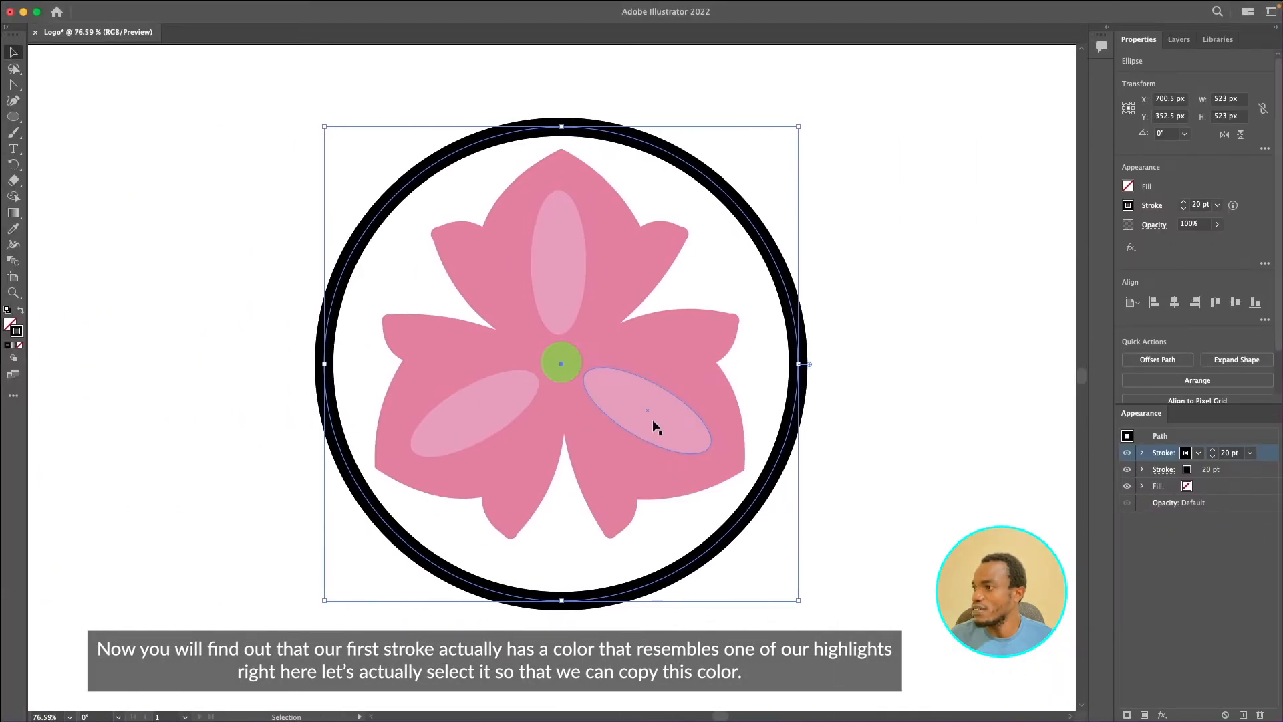
- Select the right petal's light highlight ellipse and open its fill color to copy the hex code
{"action": "left_click", "coordinate": [653, 425]}
{"action": "left_click", "coordinate": [819, 395]}
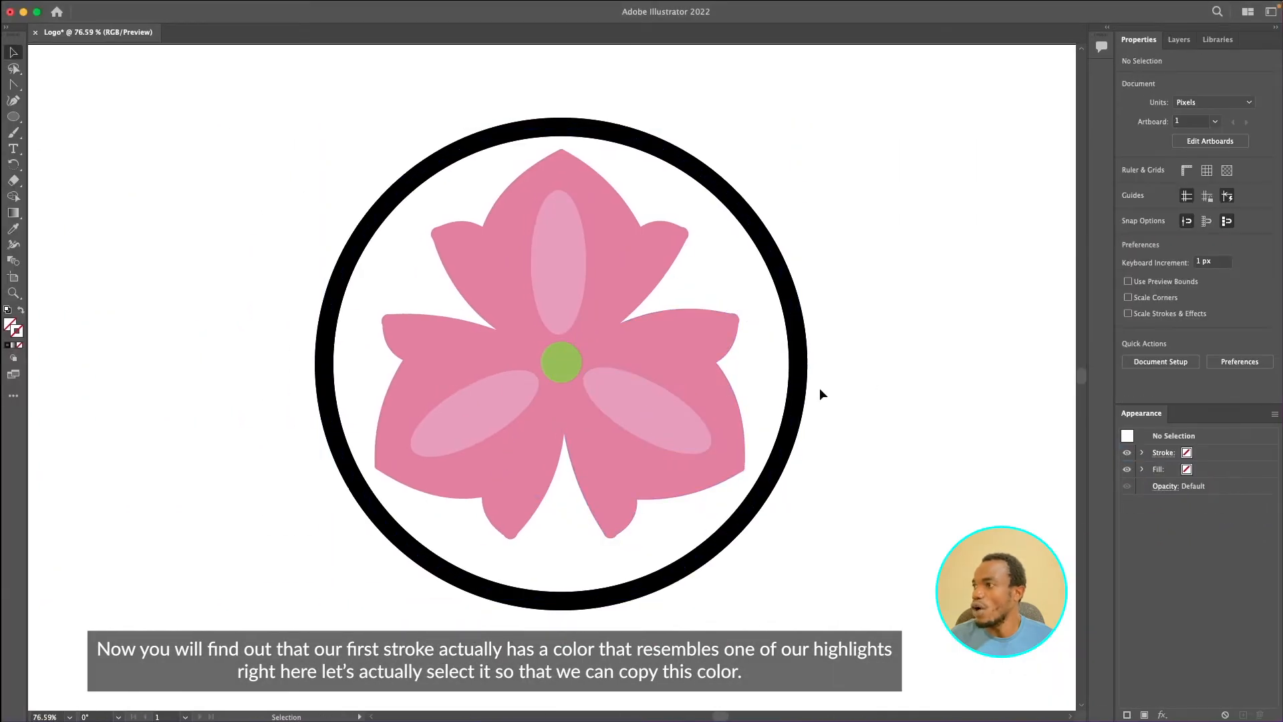
{"action": "double_click", "coordinate": [642, 415]}
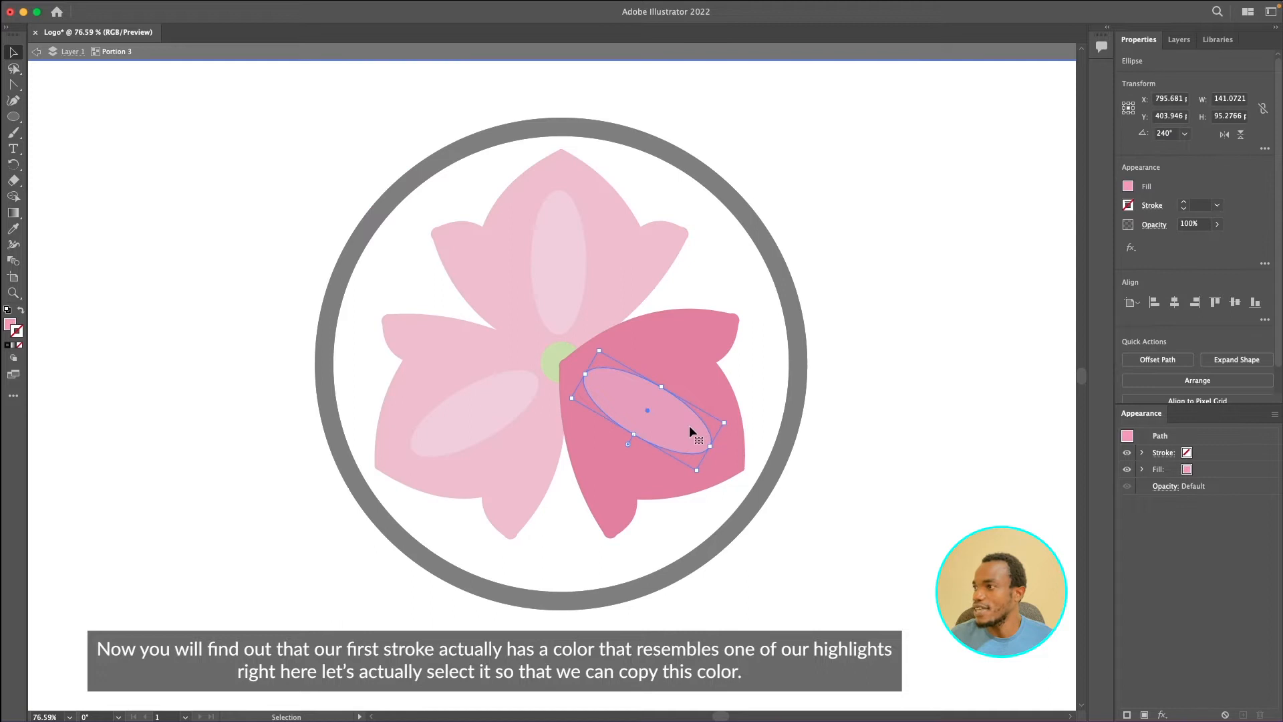
{"action": "double_click", "coordinate": [10, 326]}
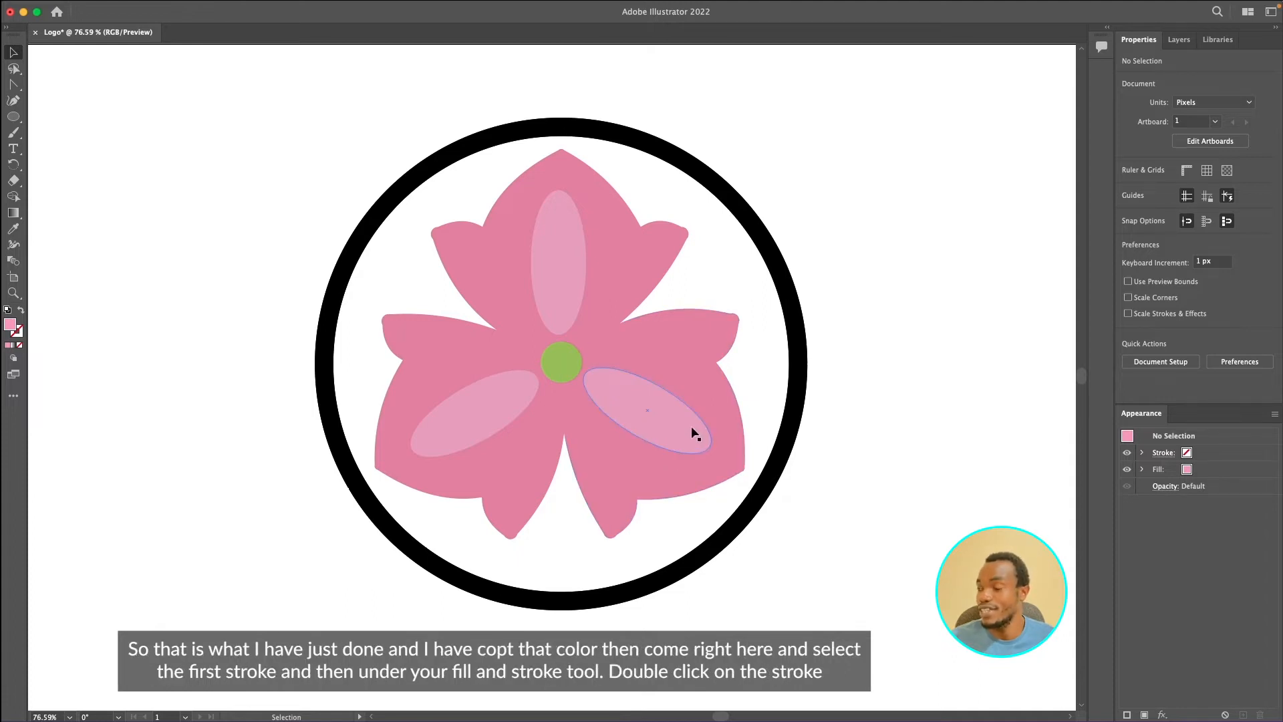
- Select the circle's lower stroke and paste the copied highlight pink as its stroke color
{"action": "left_click", "coordinate": [800, 366]}
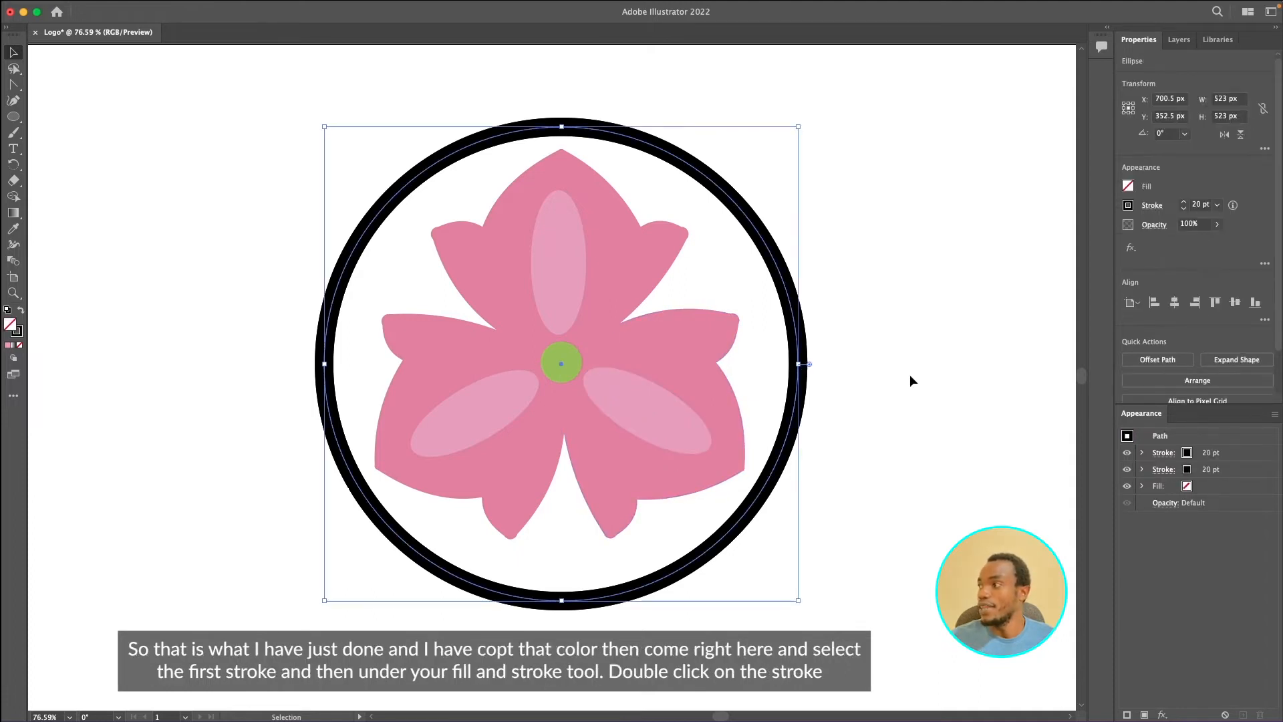
{"action": "left_click", "coordinate": [1234, 472]}
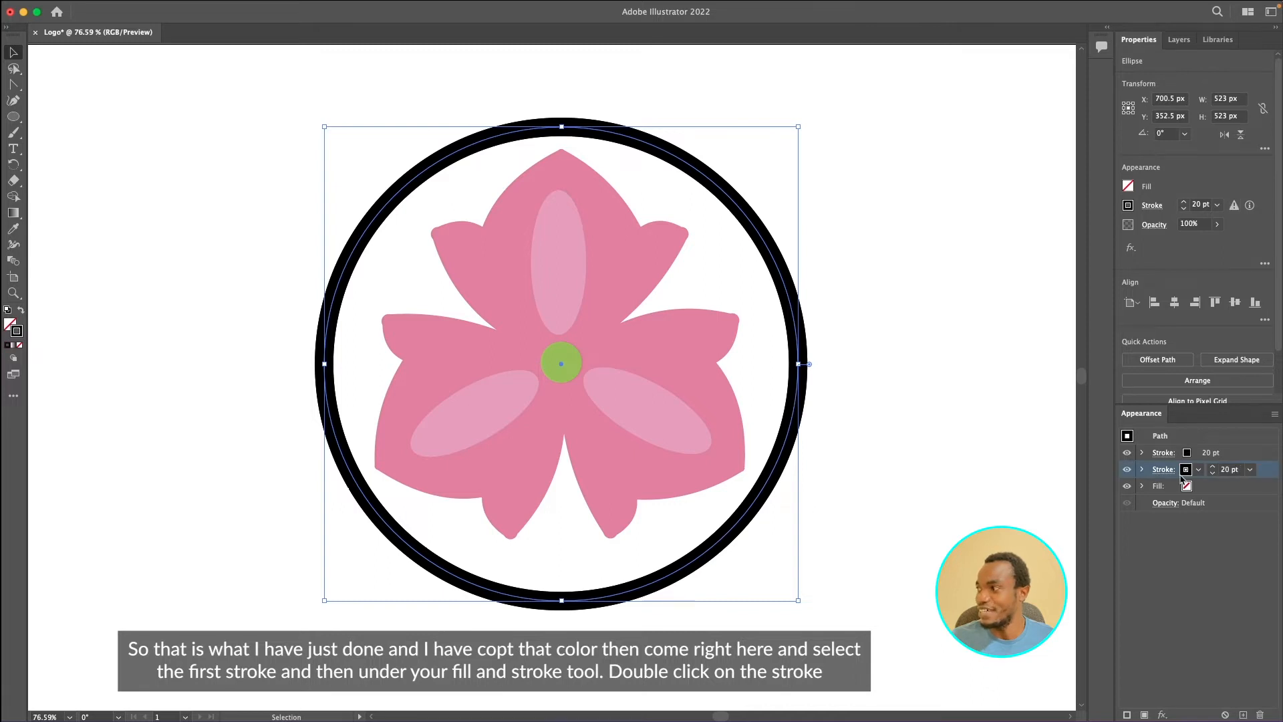
{"action": "double_click", "coordinate": [17, 332]}
{"action": "type", "text": "F49ABE"}
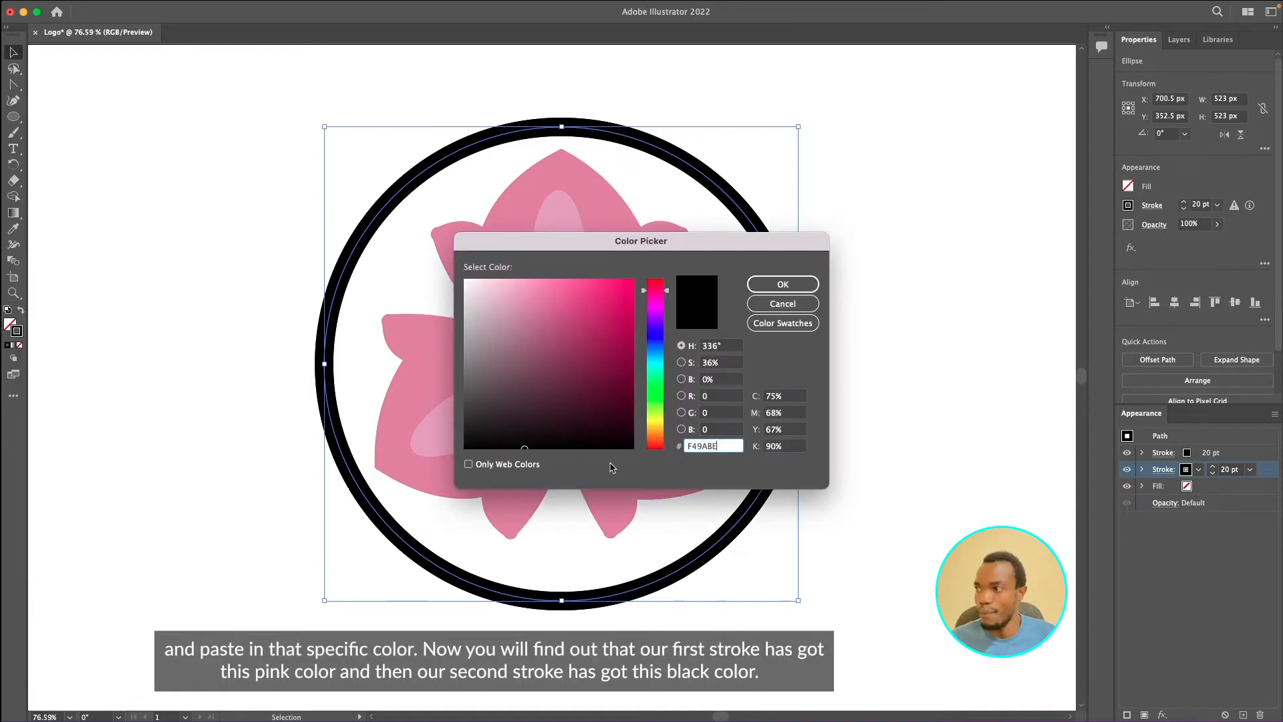
{"action": "left_click", "coordinate": [783, 286]}
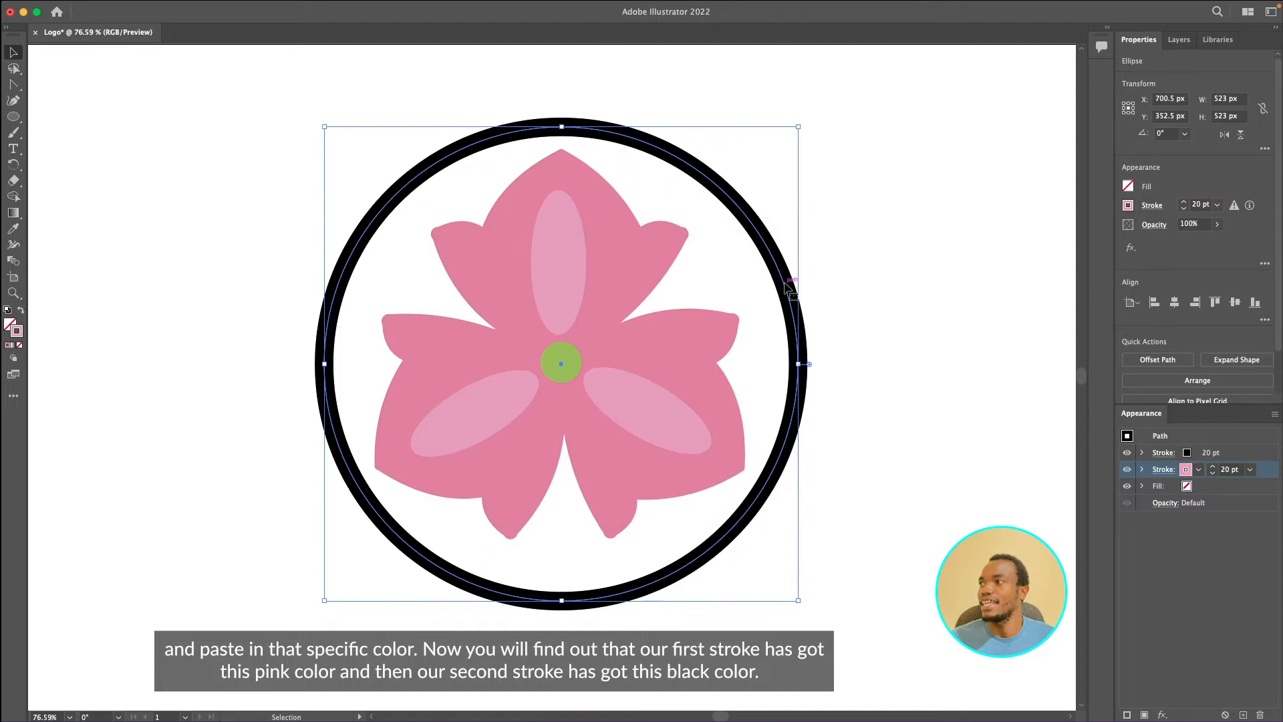
- Hide the circle's top stroke and show it again
{"action": "left_click", "coordinate": [1260, 486]}
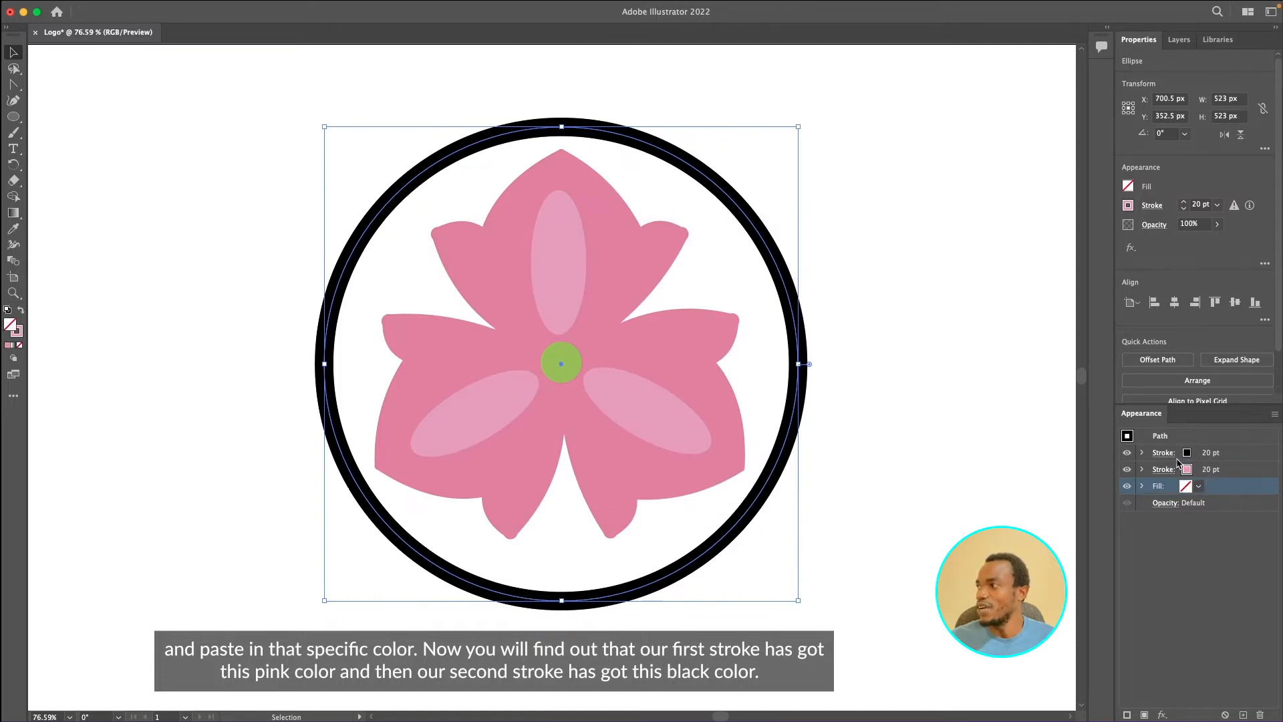
{"action": "left_click", "coordinate": [1129, 454]}
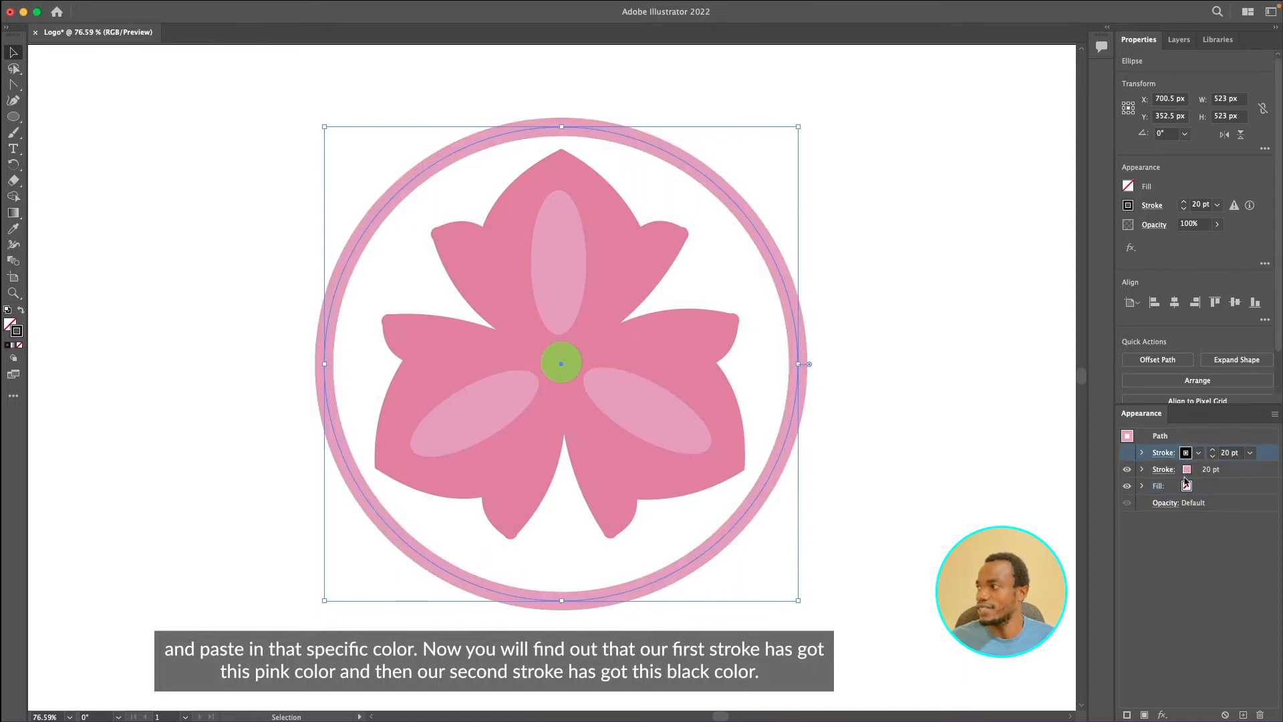
{"action": "left_click", "coordinate": [1127, 454]}
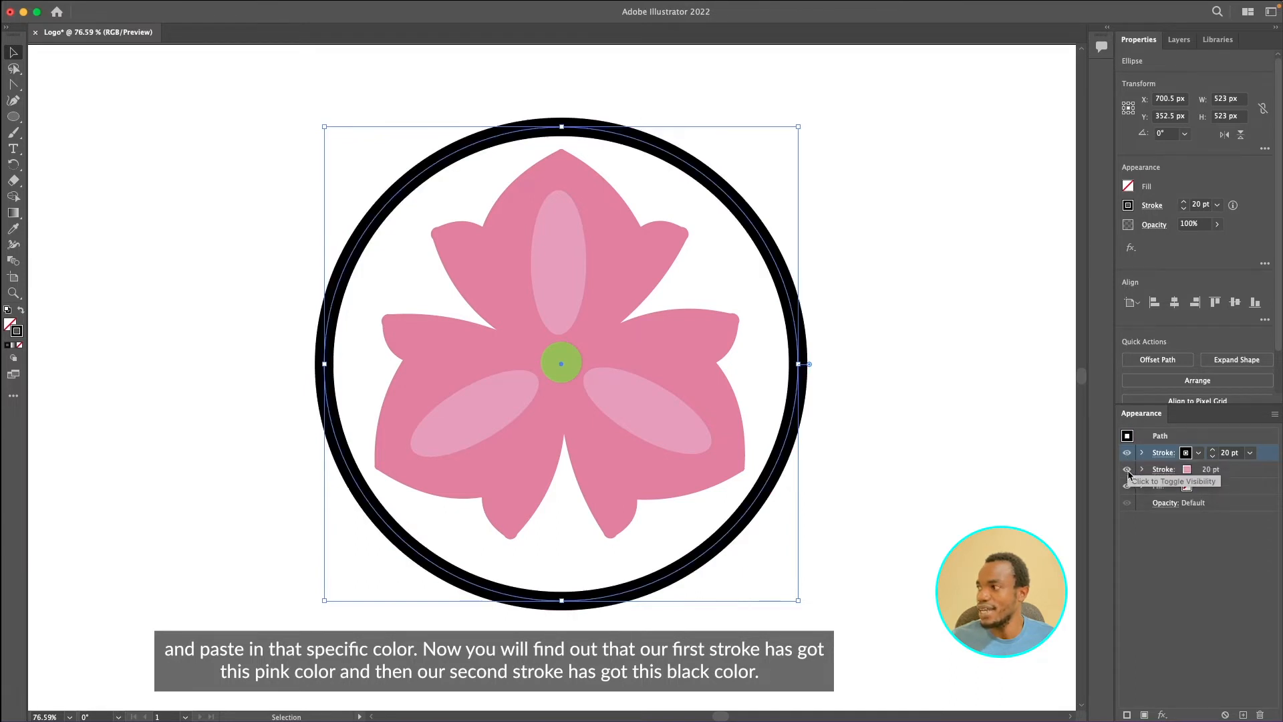
- Set the top stroke's weight to 10 pt
{"action": "left_click", "coordinate": [1223, 453]}
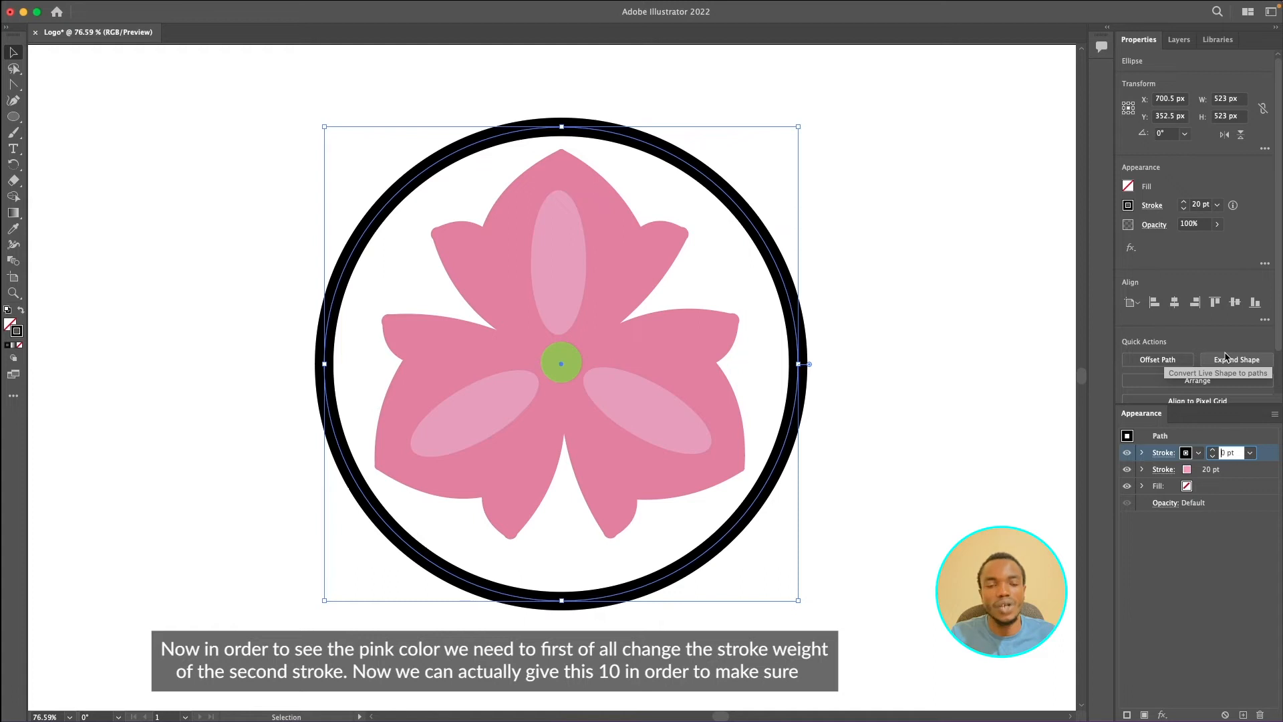
{"action": "type", "text": "10"}
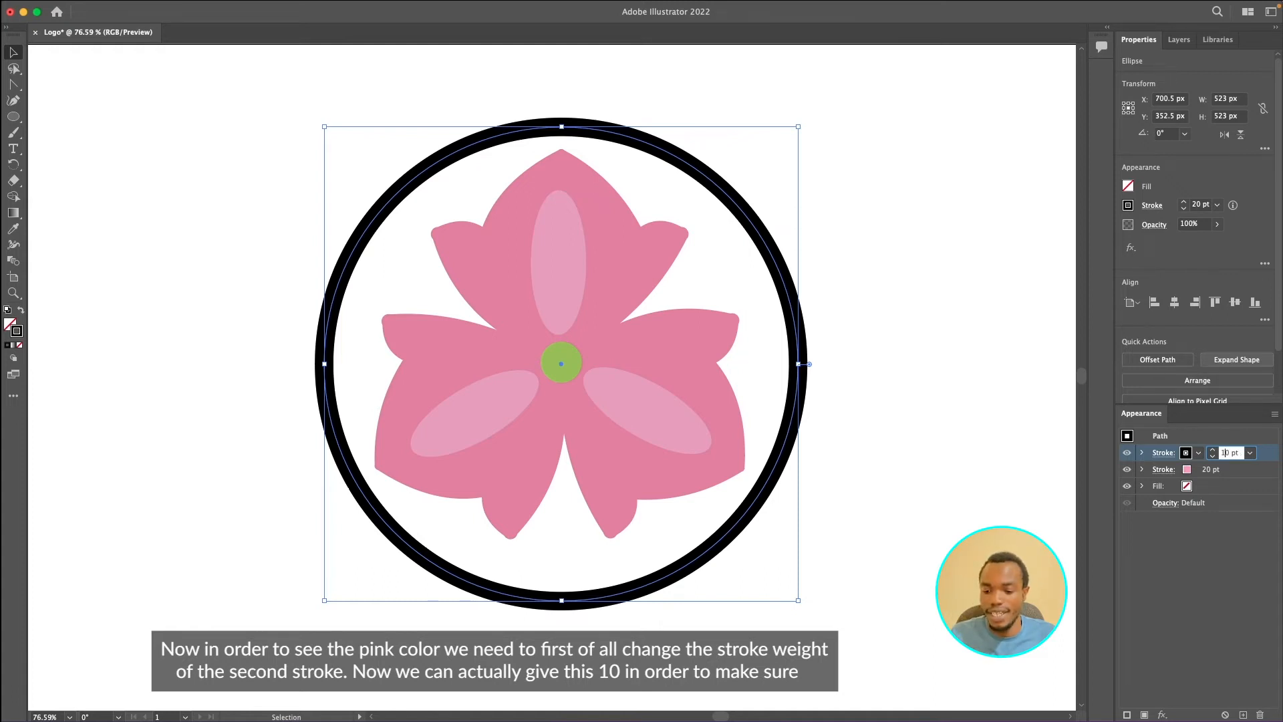
{"action": "key", "text": "Return"}
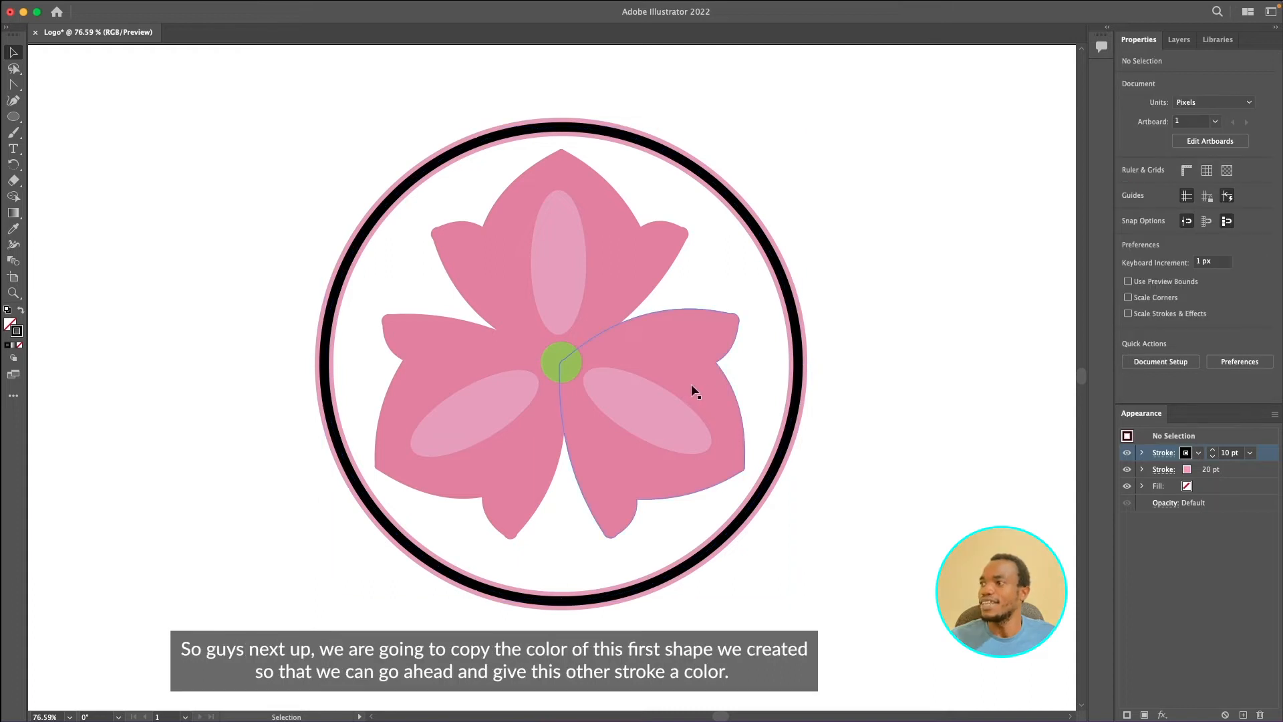
- Open the right petal's fill color to copy its hex code F27AA2, then exit the group
{"action": "double_click", "coordinate": [690, 385]}
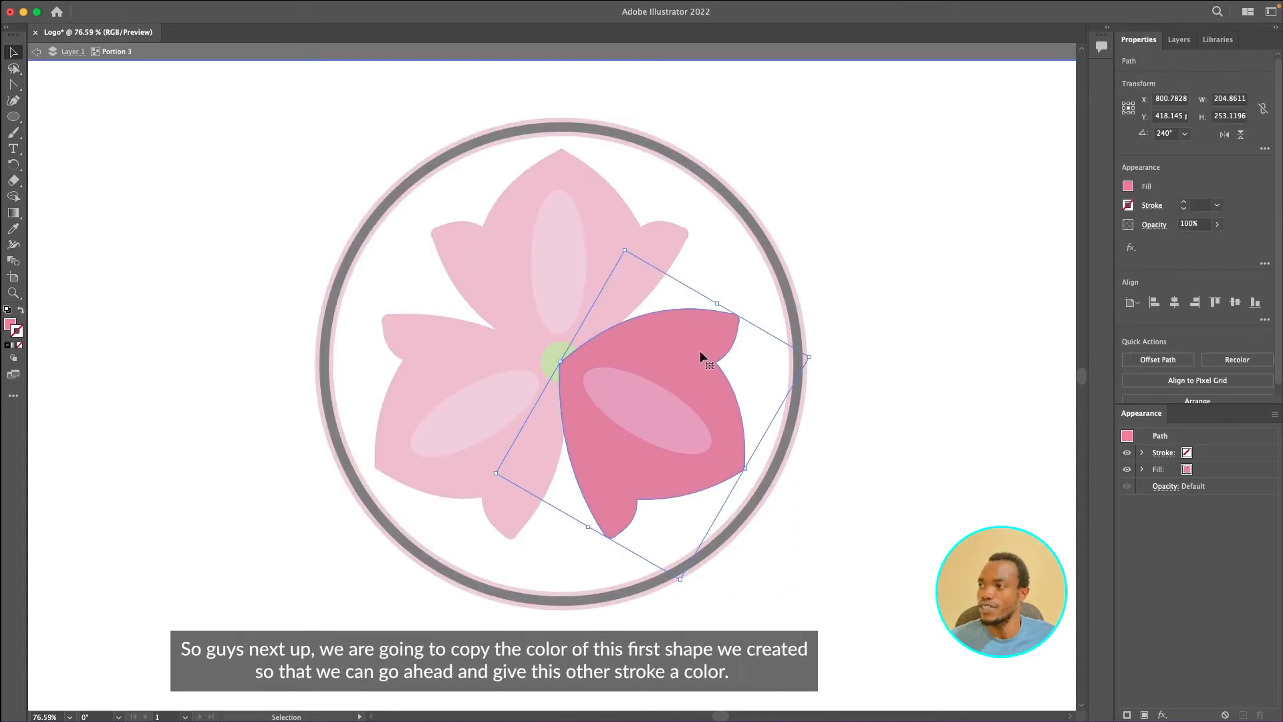
{"action": "double_click", "coordinate": [10, 326]}
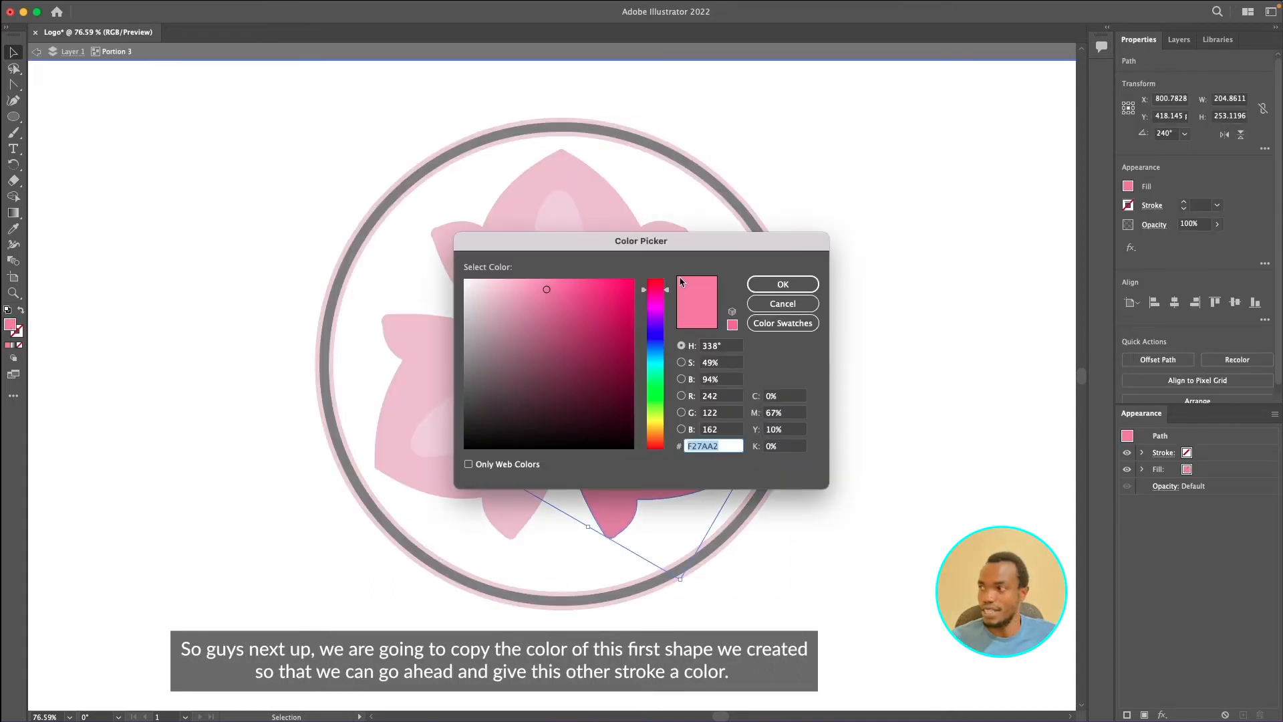
{"action": "left_click", "coordinate": [783, 282]}
{"action": "double_click", "coordinate": [957, 340]}
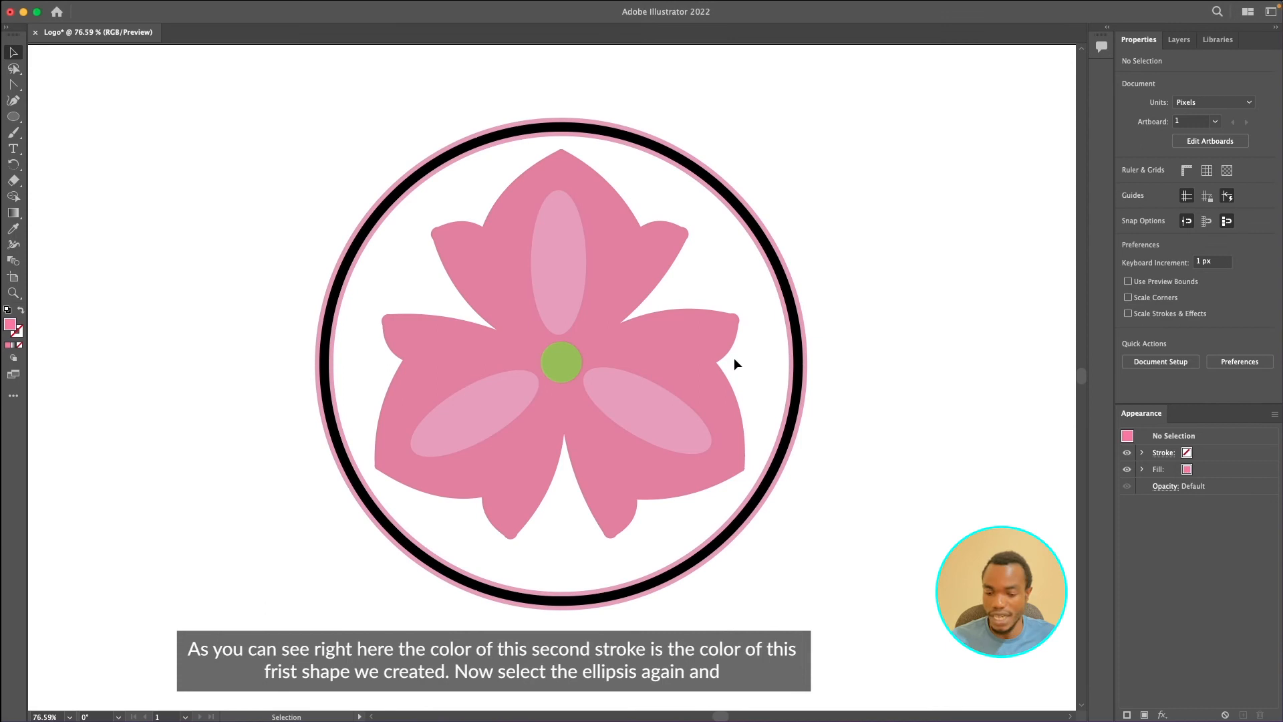
- Paste the copied hex code F27AA2 as the circle's top stroke color
{"action": "left_click", "coordinate": [799, 364]}
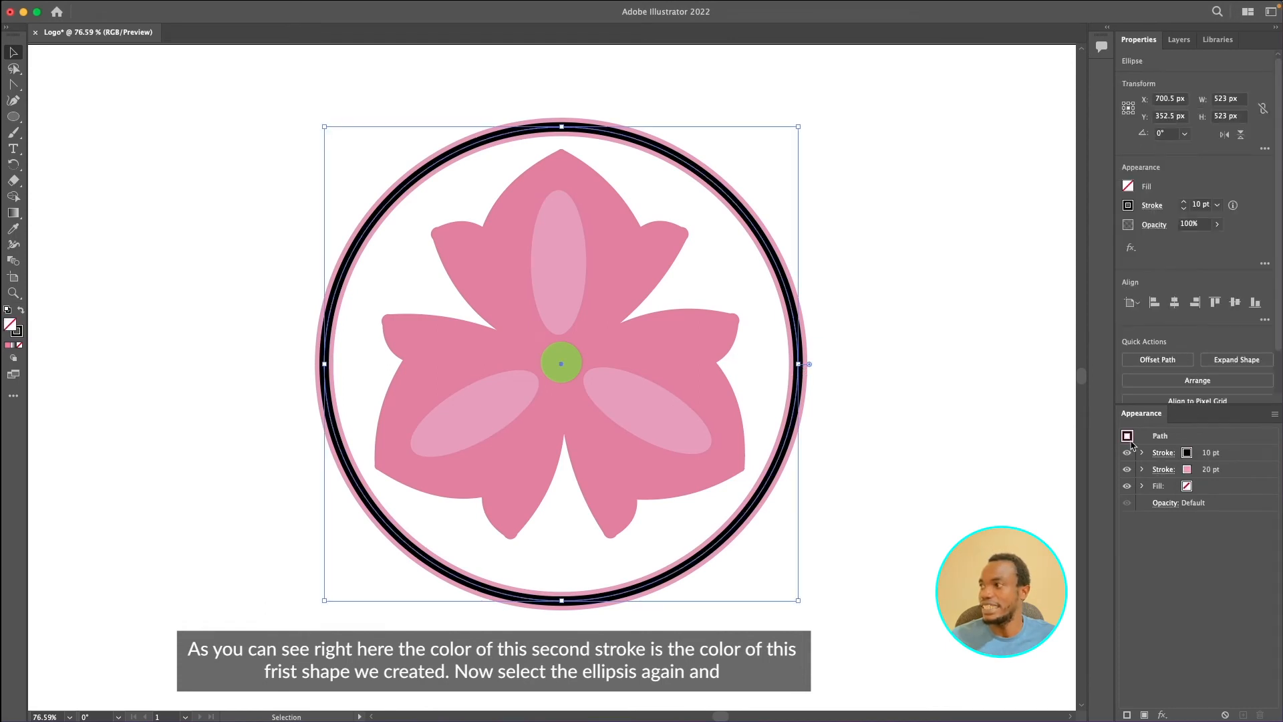
{"action": "left_click", "coordinate": [1232, 455]}
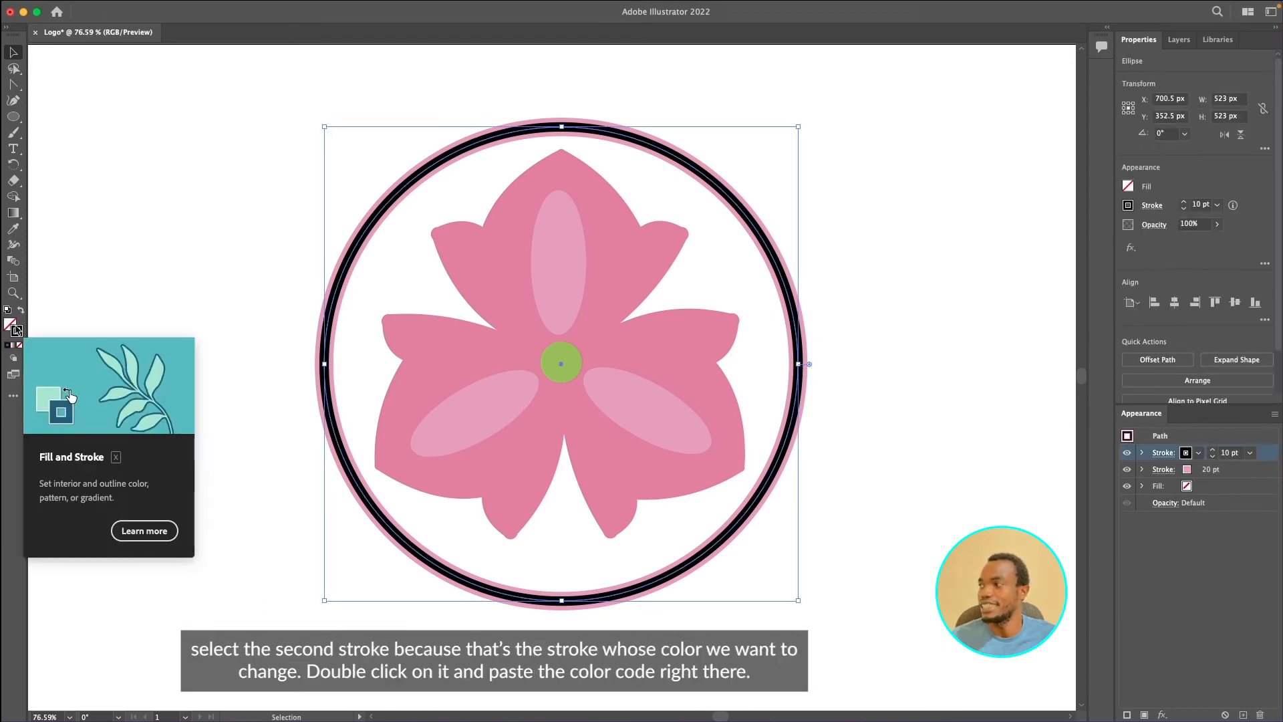
{"action": "double_click", "coordinate": [18, 331]}
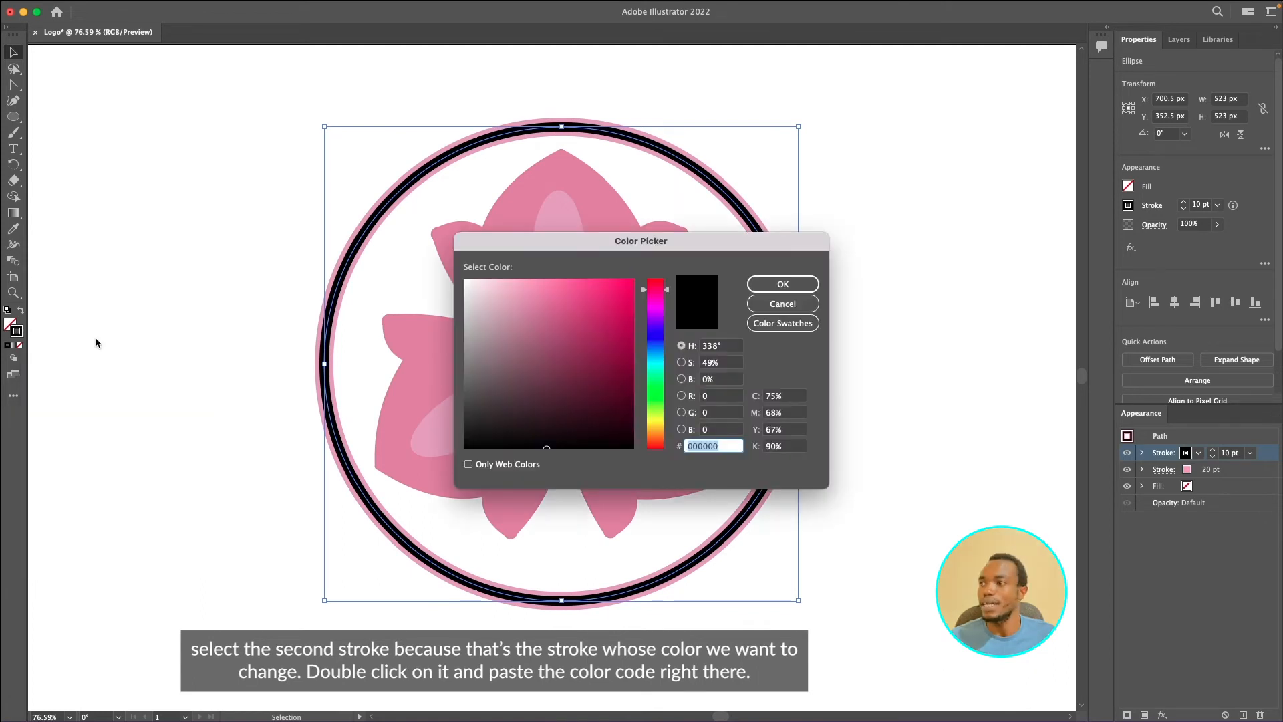
{"action": "key", "text": "super+v"}
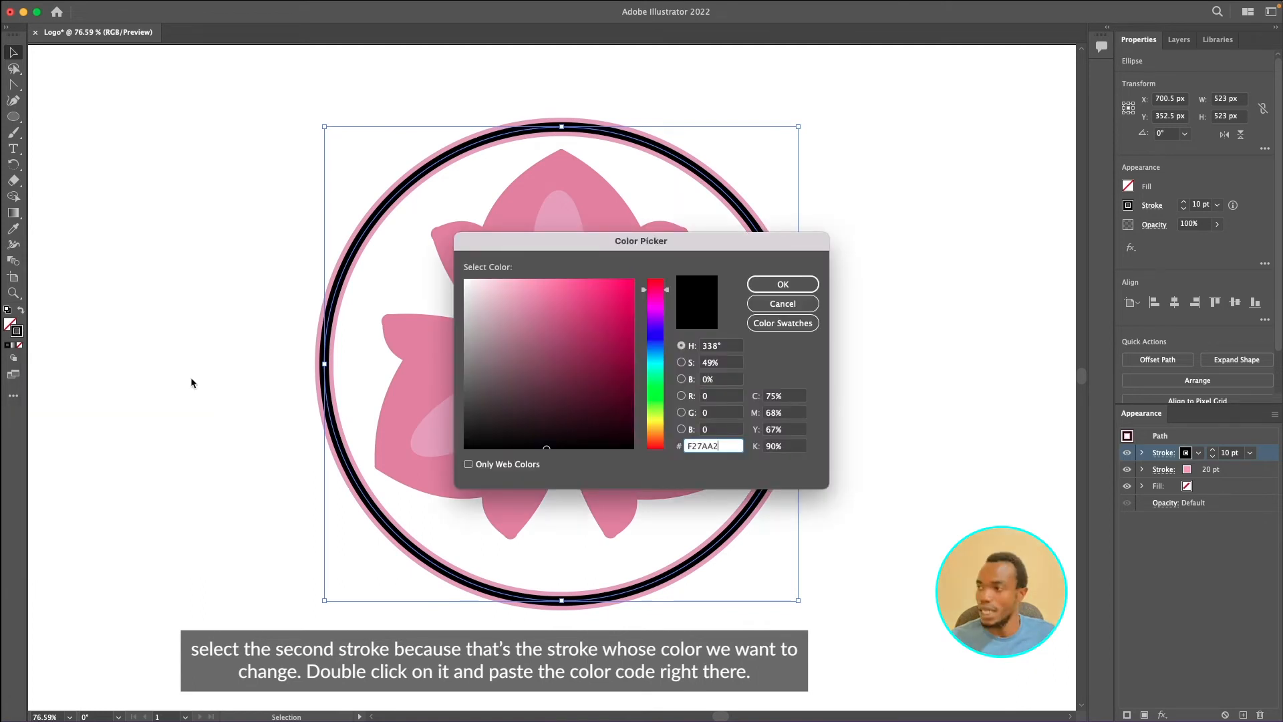
{"action": "left_click", "coordinate": [782, 284]}
{"action": "left_click", "coordinate": [843, 344]}
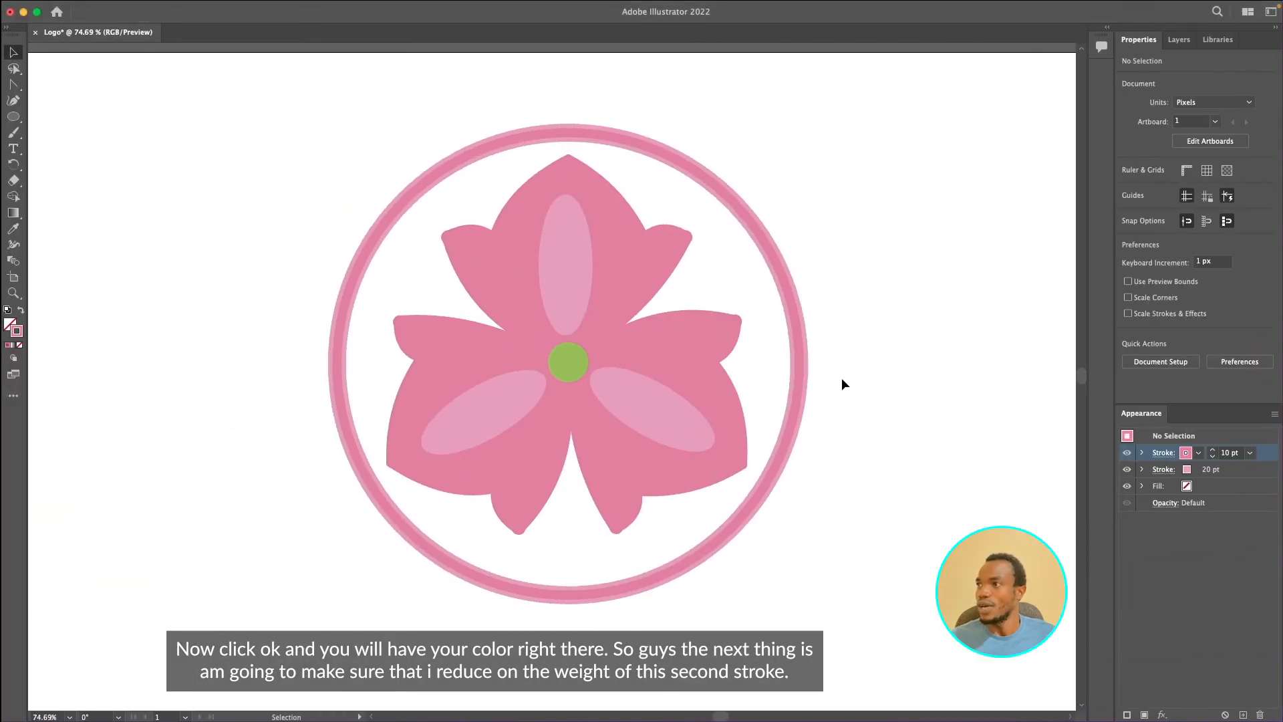
- Set the circle's top stroke weight to 6 pt
{"action": "scroll", "coordinate": [851, 446], "scroll_direction": "down", "scroll_amount": 5}
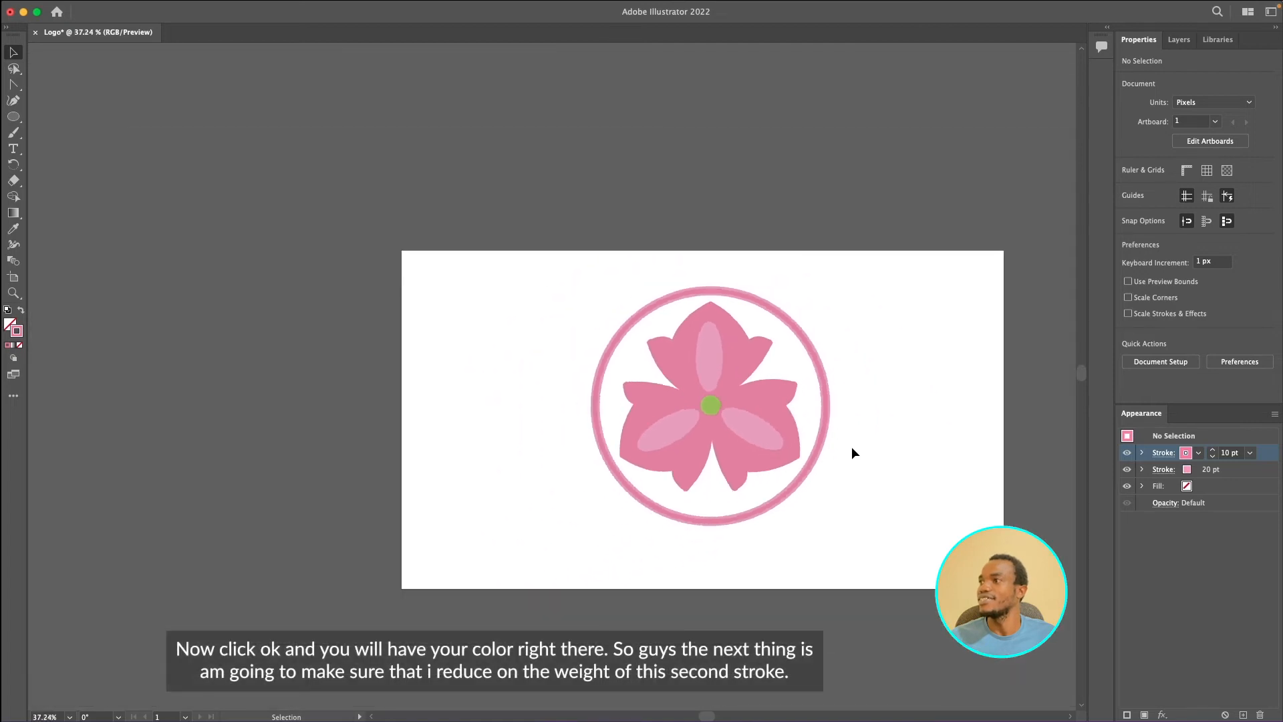
{"action": "scroll", "coordinate": [851, 446], "scroll_direction": "up", "scroll_amount": 8}
{"action": "scroll", "coordinate": [851, 446], "scroll_direction": "down", "scroll_amount": 2}
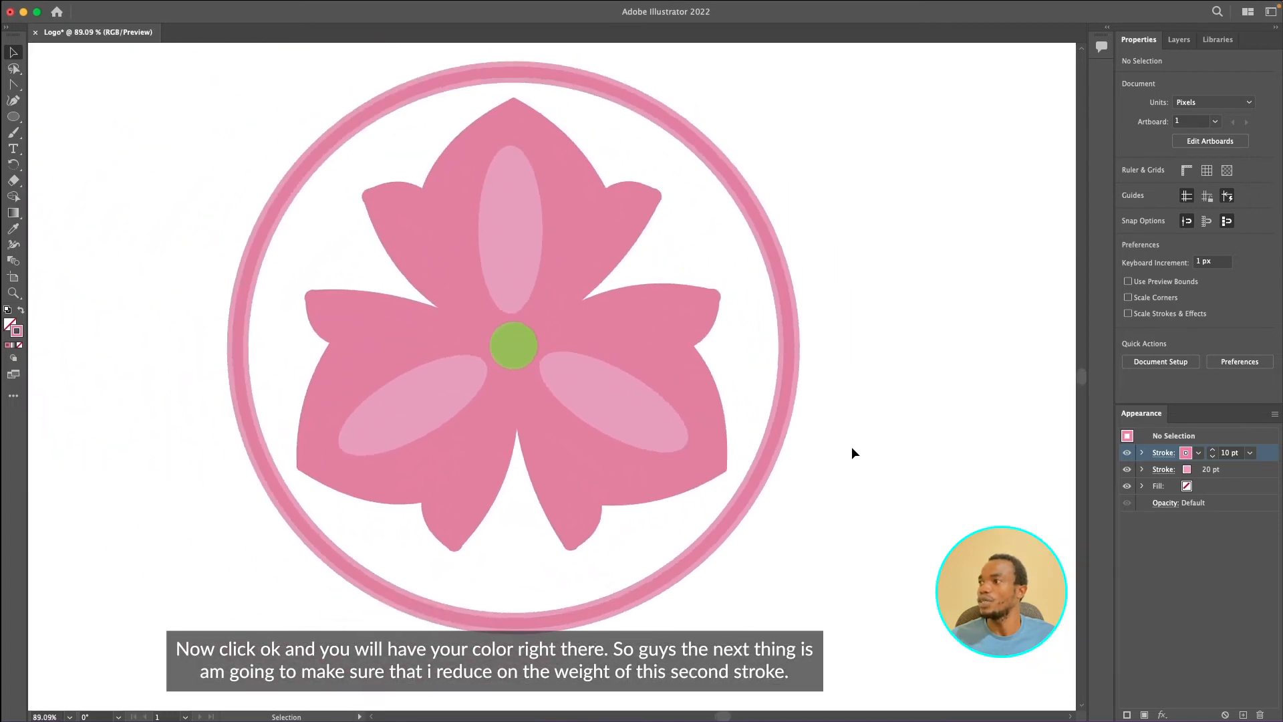
{"action": "left_click", "coordinate": [781, 410]}
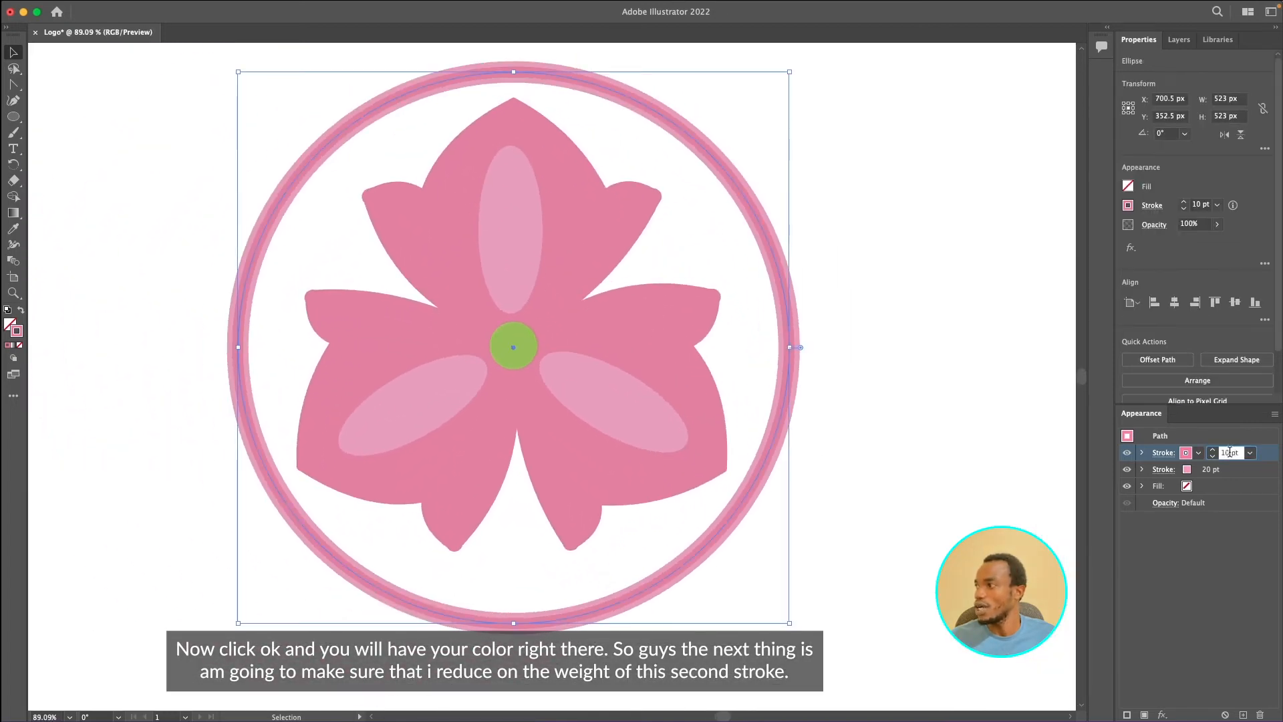
{"action": "key", "text": "BackSpace"}
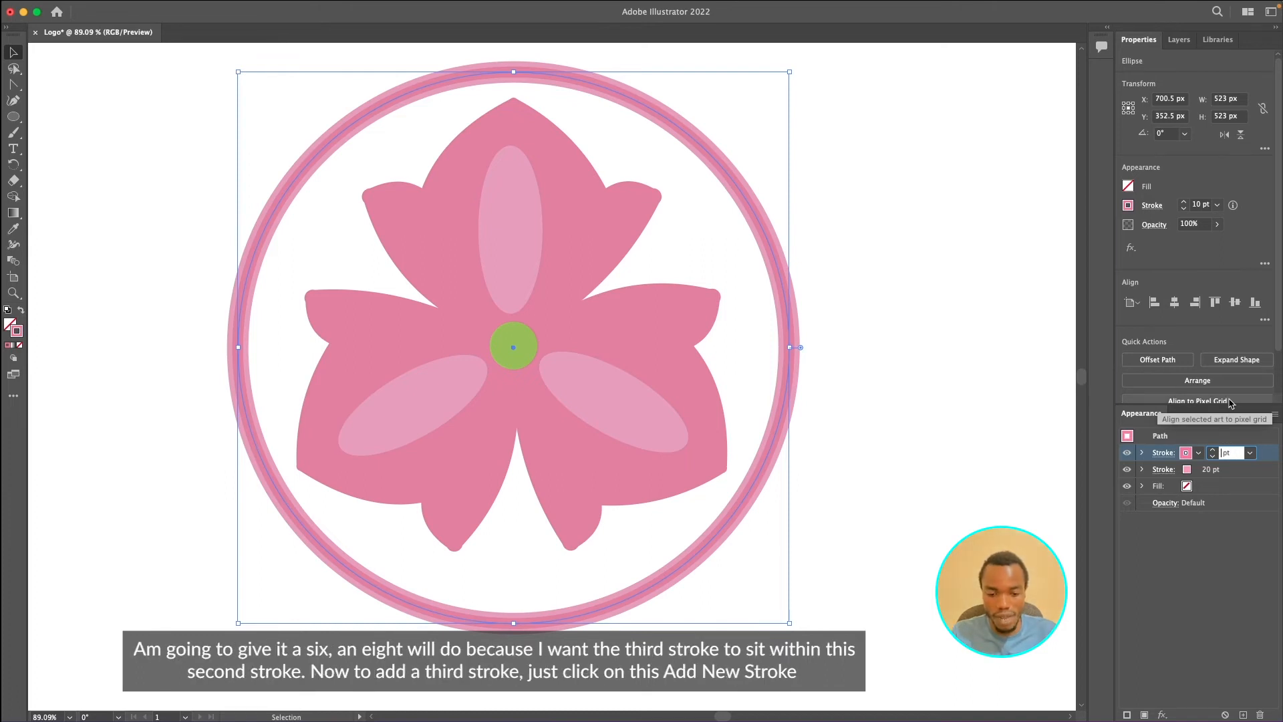
{"action": "type", "text": "6"}
{"action": "key", "text": "Return"}
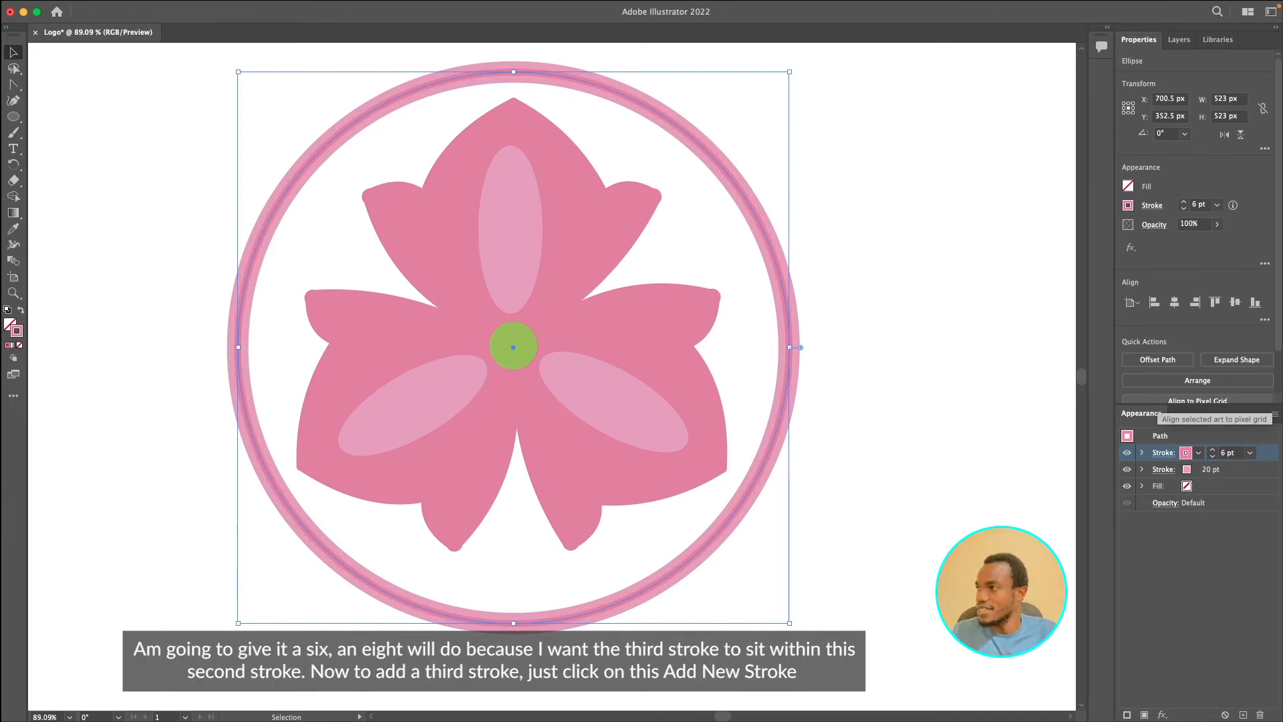
- Change the circle's top stroke weight to 8 pt
{"action": "key", "text": "backslash"}
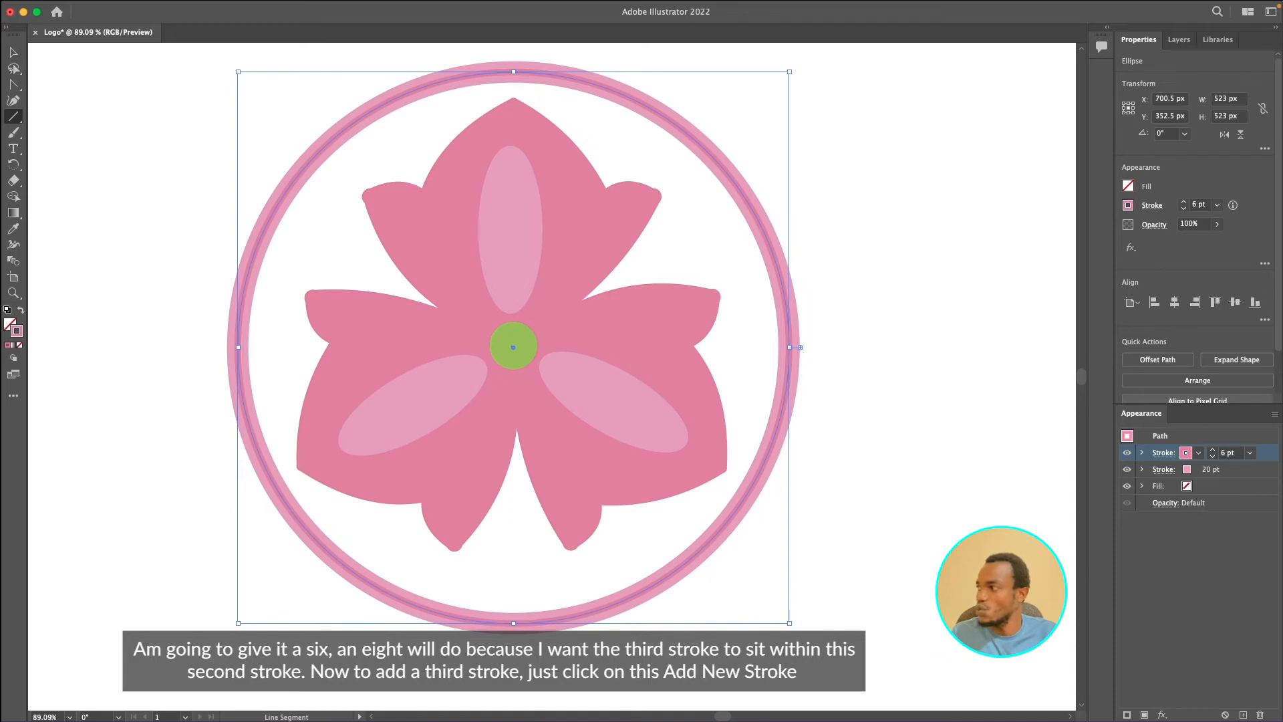
{"action": "left_click", "coordinate": [1225, 453]}
{"action": "key", "text": "BackSpace"}
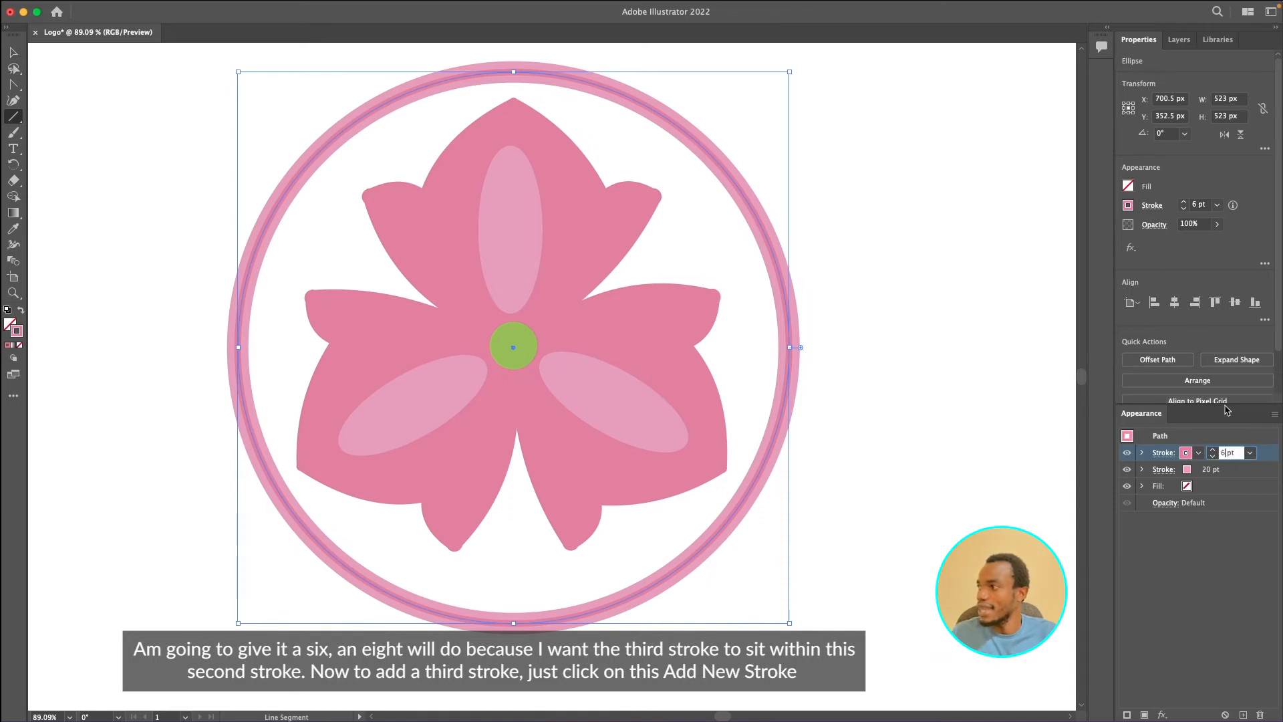
{"action": "type", "text": "8"}
{"action": "key", "text": "Return"}
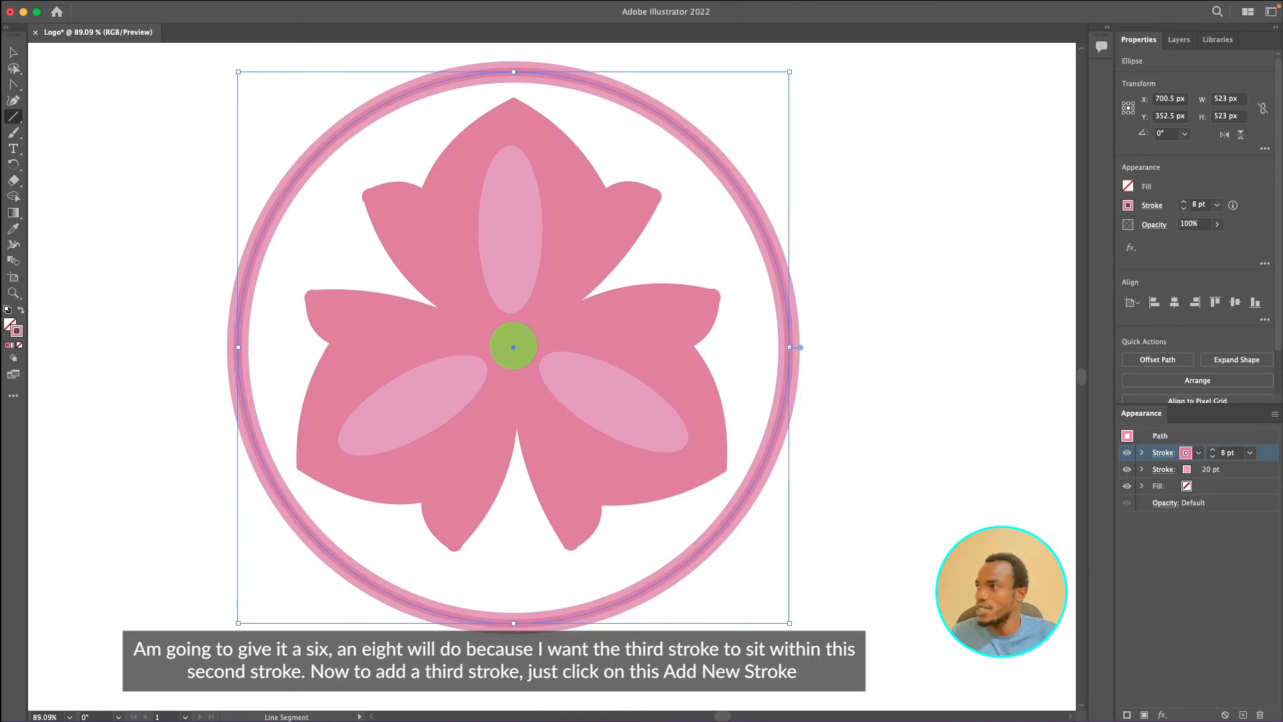
{"action": "key", "text": "v"}
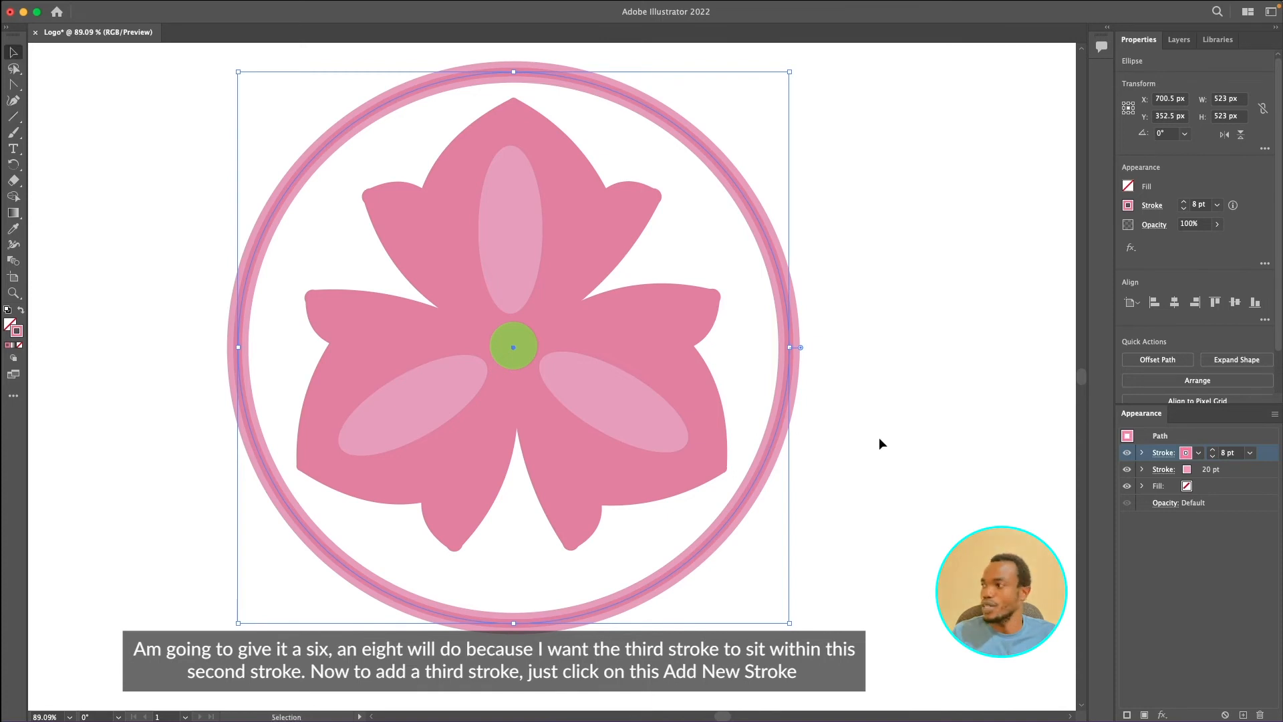
- Add a third stroke to the circle's appearance
{"action": "left_click", "coordinate": [892, 433]}
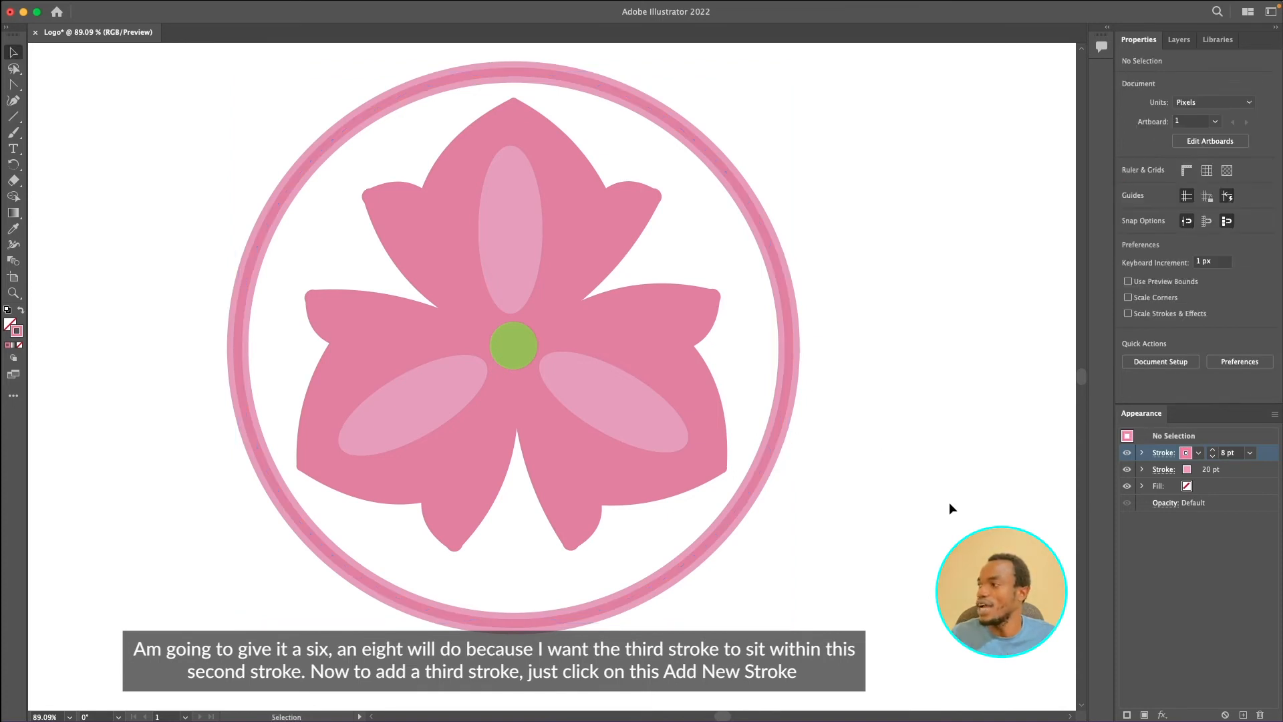
{"action": "left_click", "coordinate": [1126, 713]}
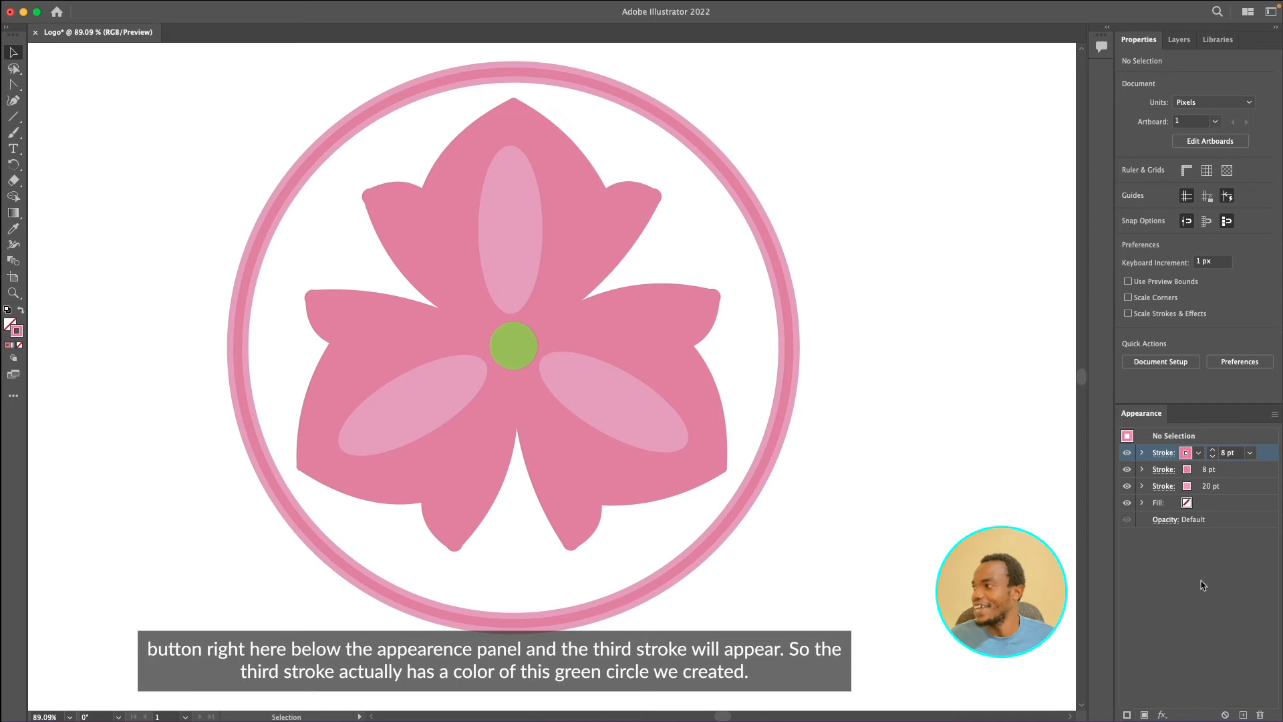
- Open the green center circle's fill color to copy its hex code 8DBF45
{"action": "left_click", "coordinate": [515, 333]}
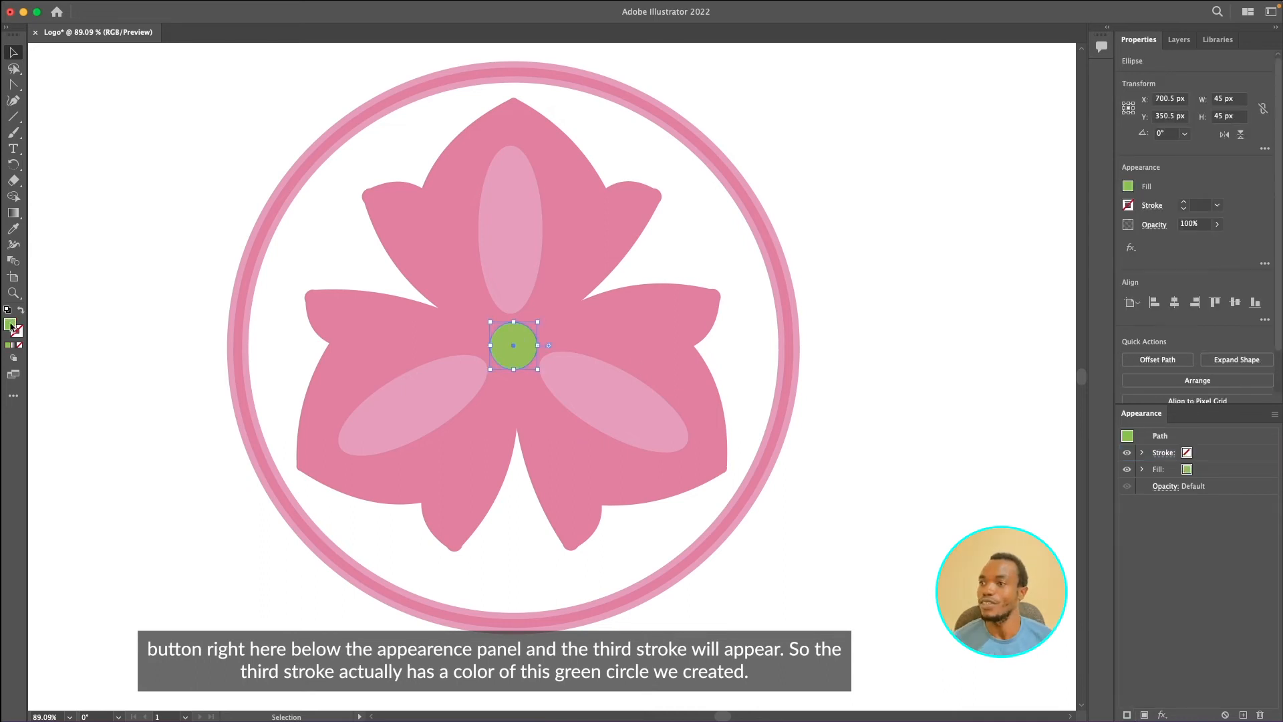
{"action": "double_click", "coordinate": [10, 324]}
{"action": "key", "text": "super+c"}
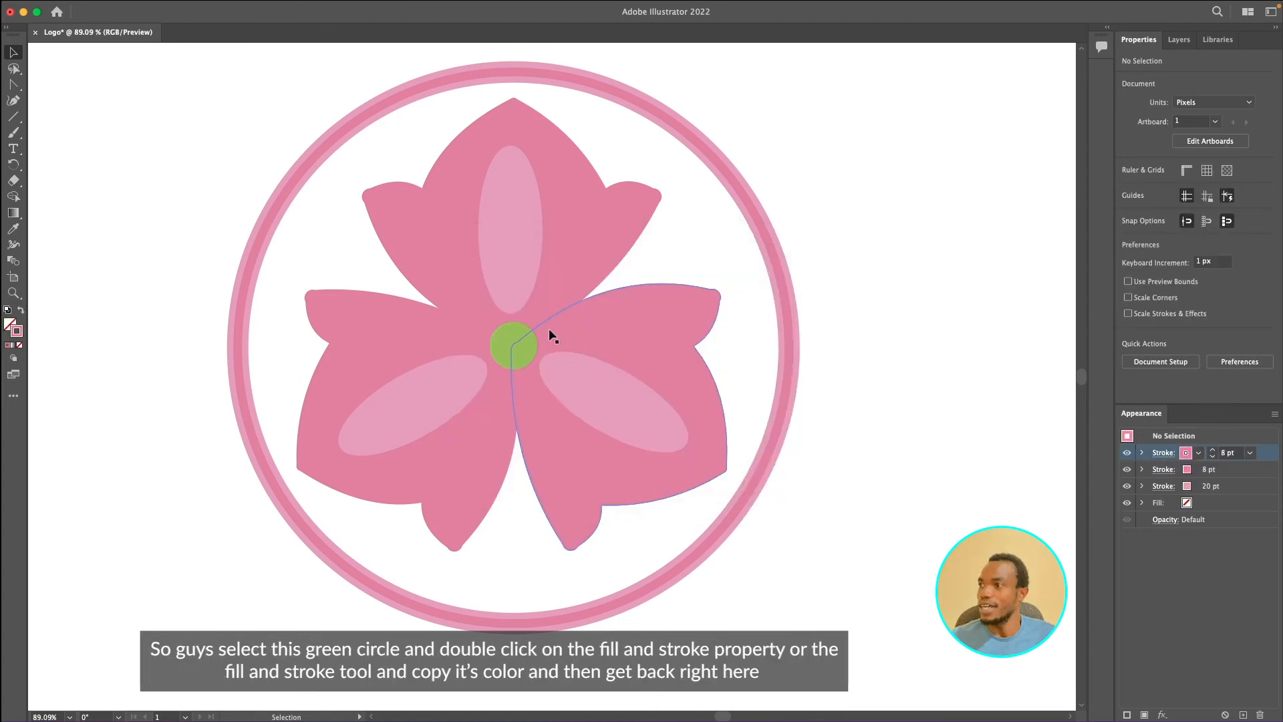
{"action": "left_click", "coordinate": [527, 342]}
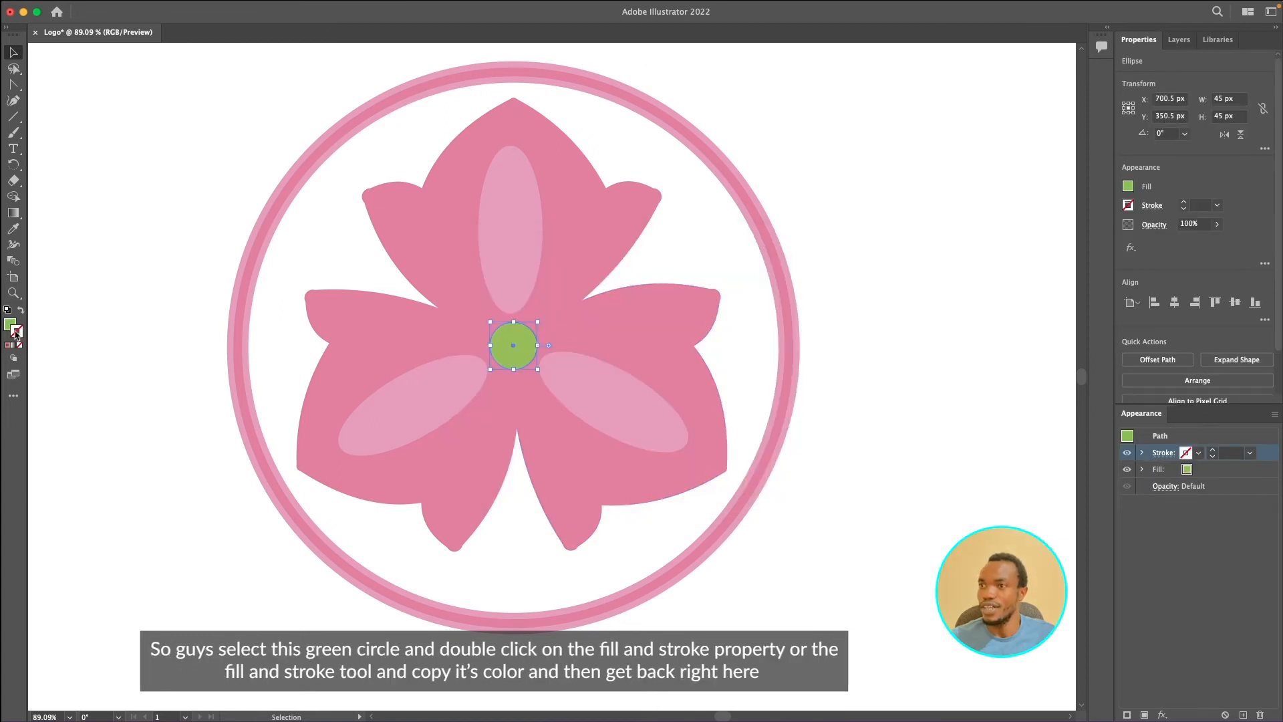
{"action": "double_click", "coordinate": [11, 325]}
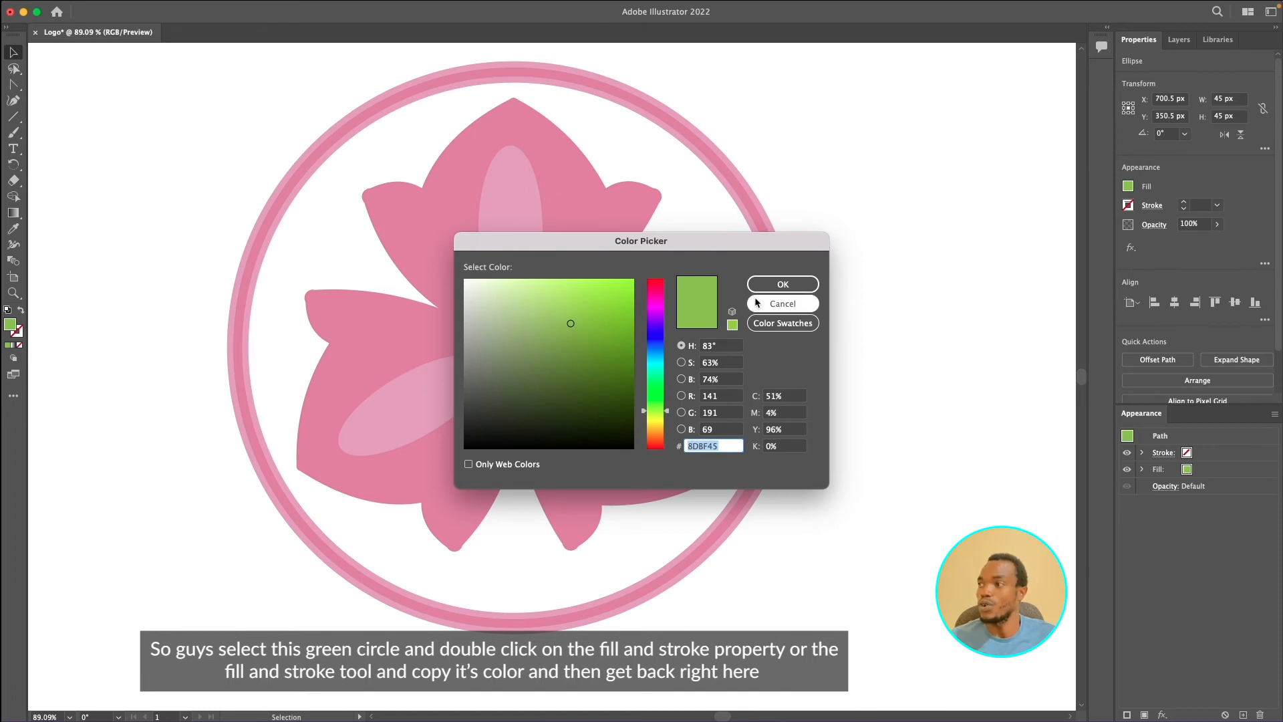
{"action": "left_click", "coordinate": [722, 446]}
{"action": "left_click", "coordinate": [797, 290]}
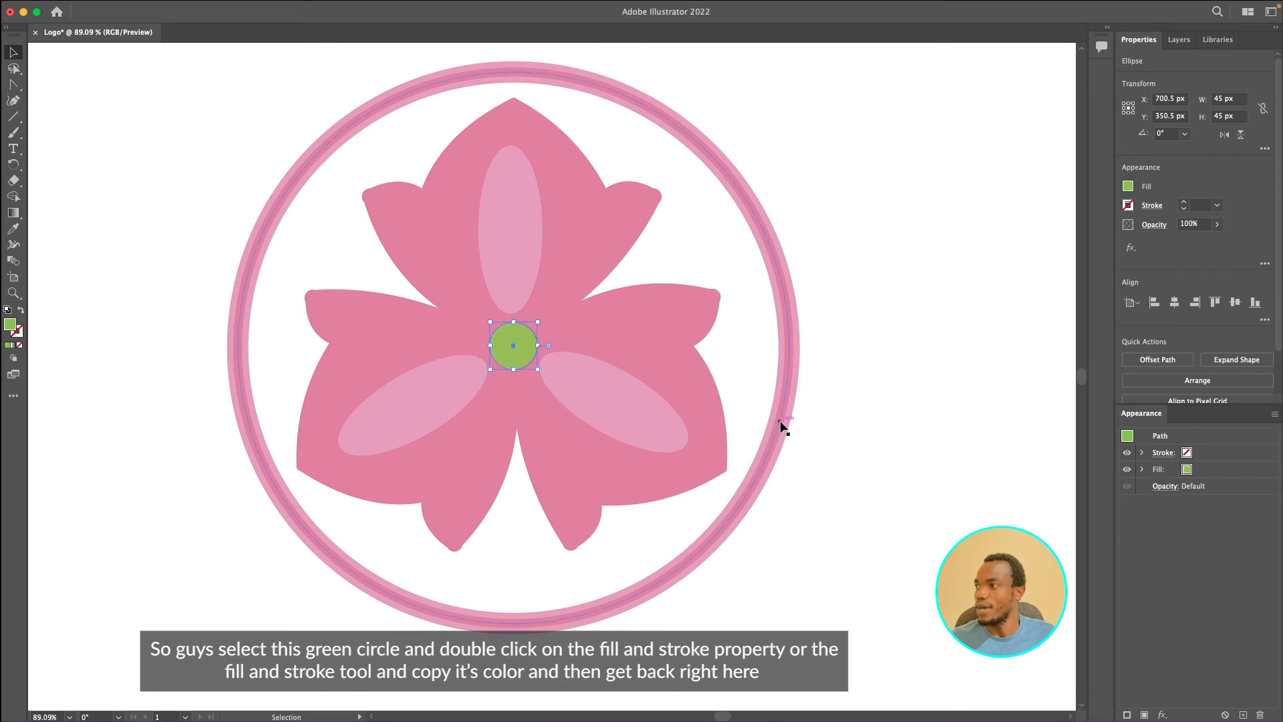
- Select the outer circle and paste 8DBF45 as its new top stroke color
{"action": "left_click", "coordinate": [779, 421]}
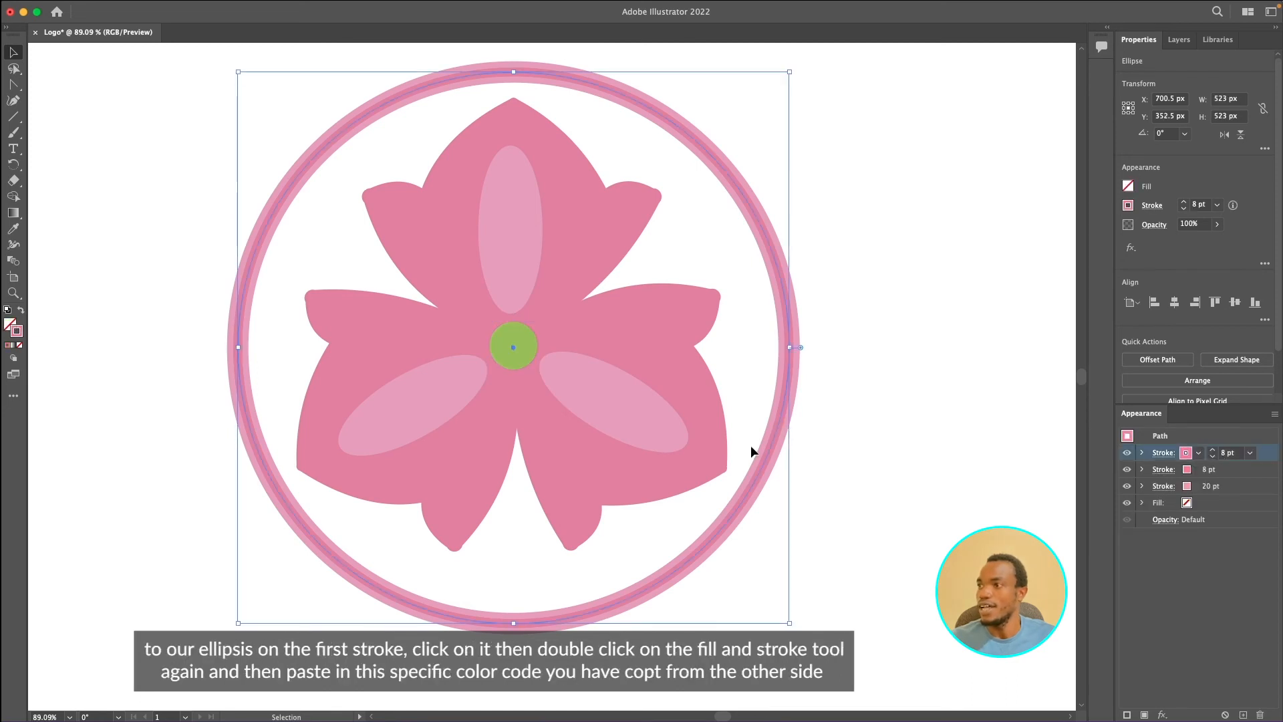
{"action": "double_click", "coordinate": [19, 332]}
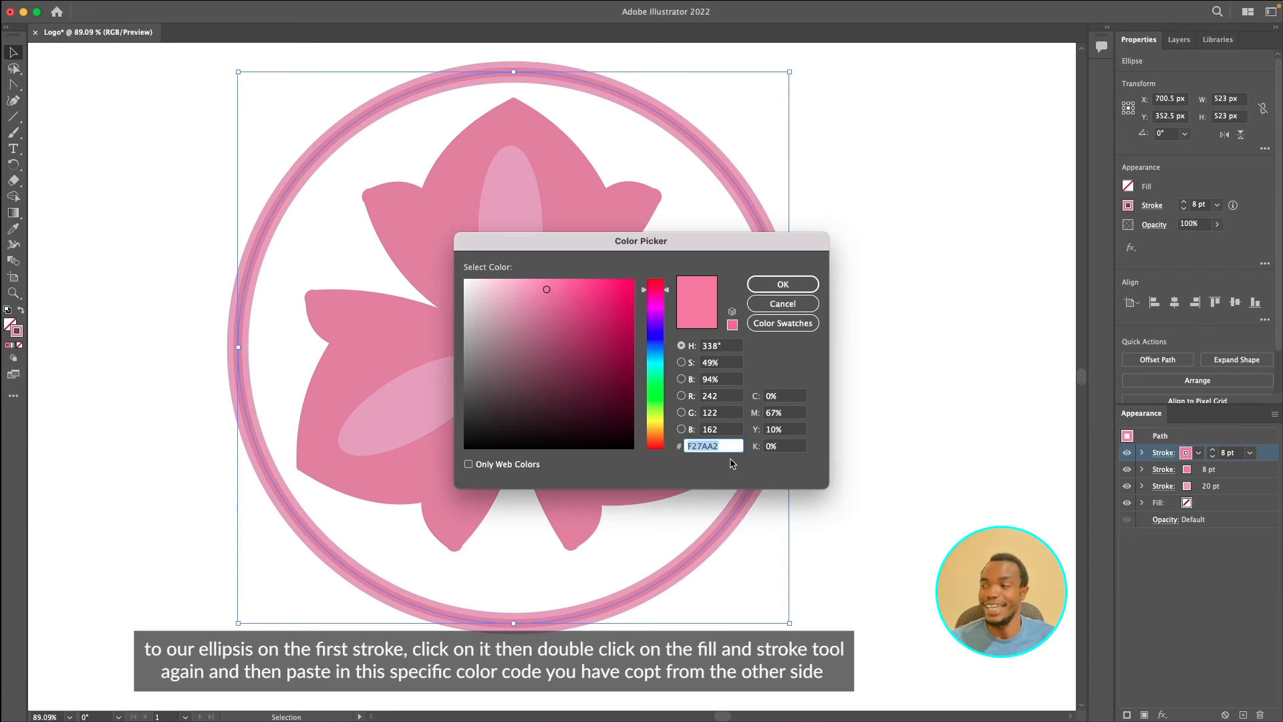
{"action": "key", "text": "super+v"}
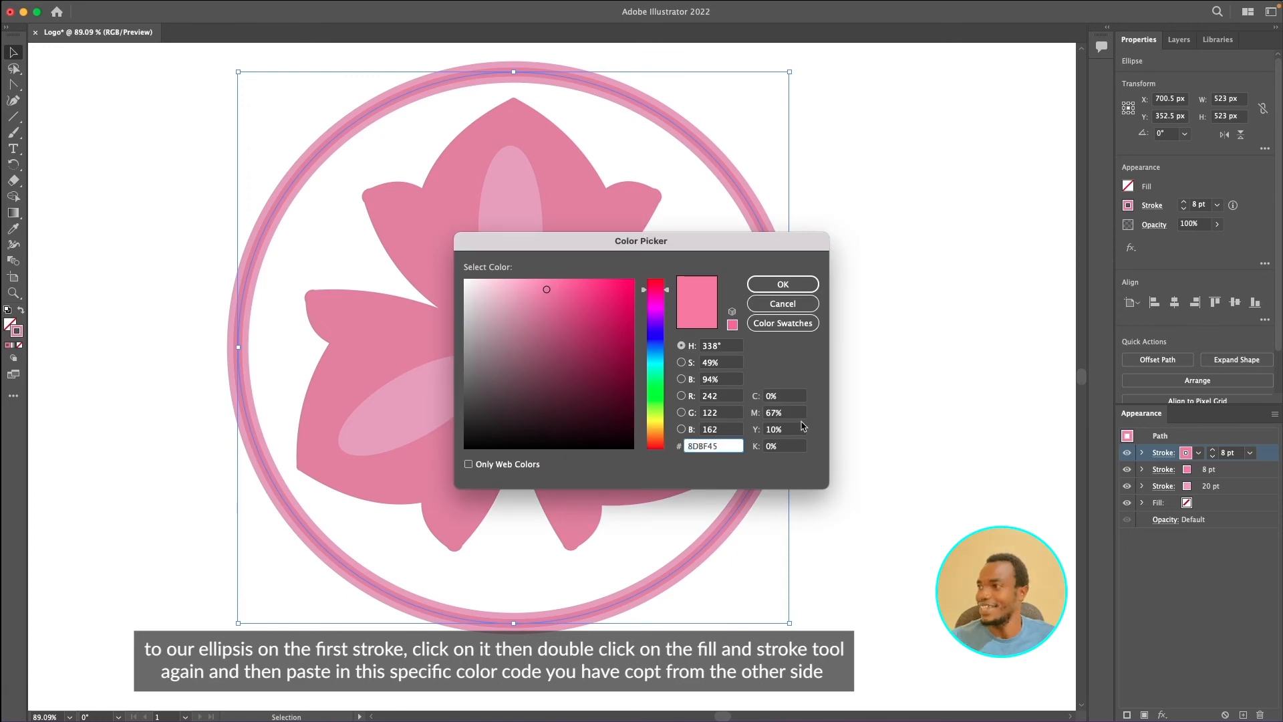
{"action": "left_click", "coordinate": [782, 286]}
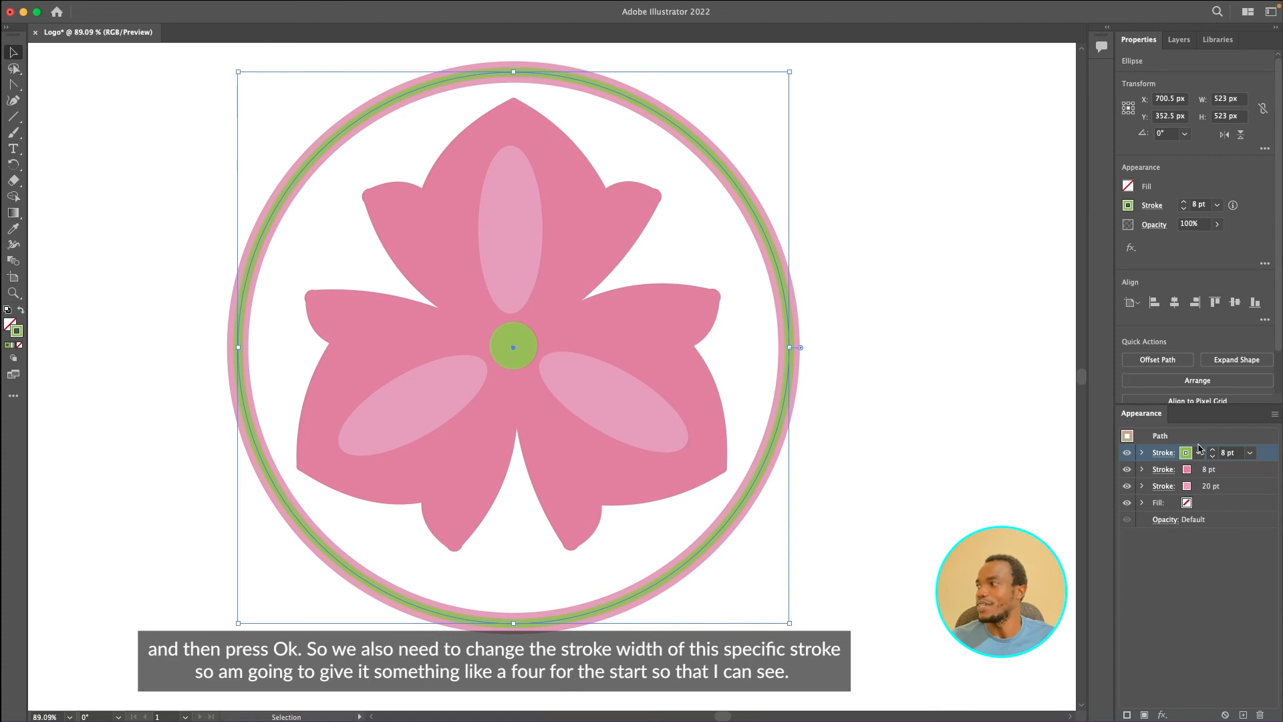
- Set the green top stroke's weight to 4 pt
{"action": "left_click", "coordinate": [1225, 451]}
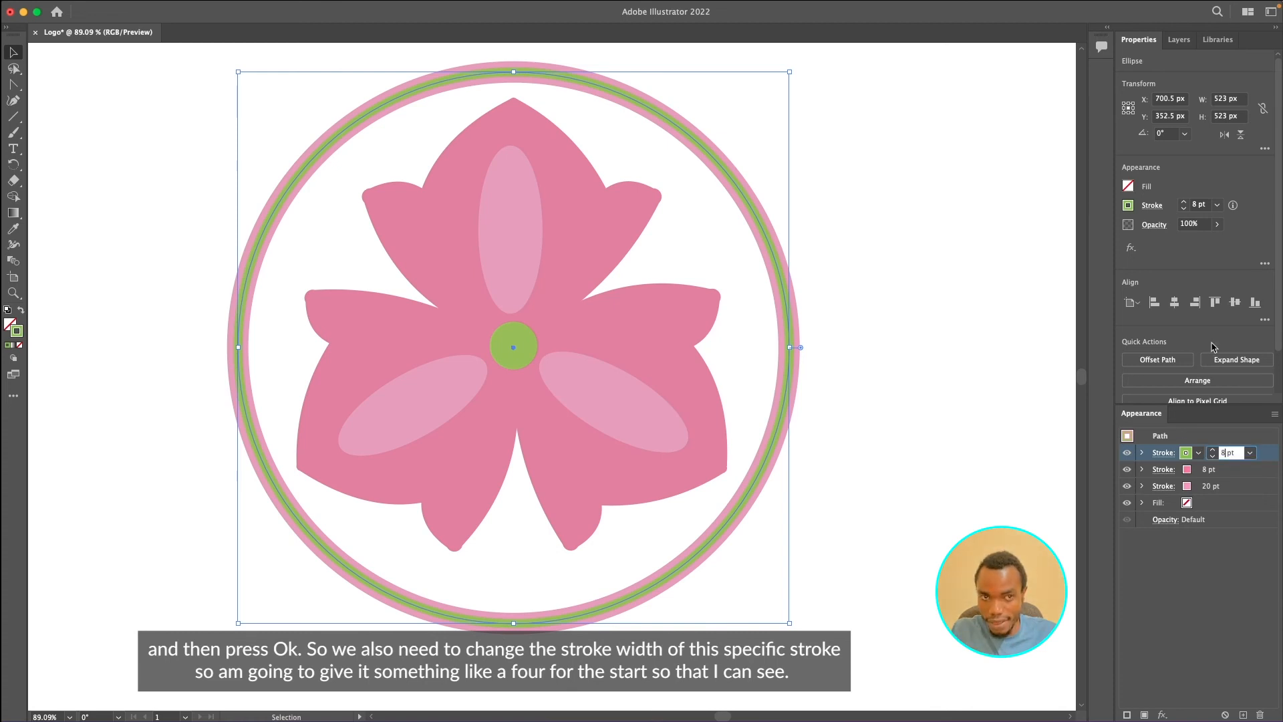
{"action": "key", "text": "BackSpace"}
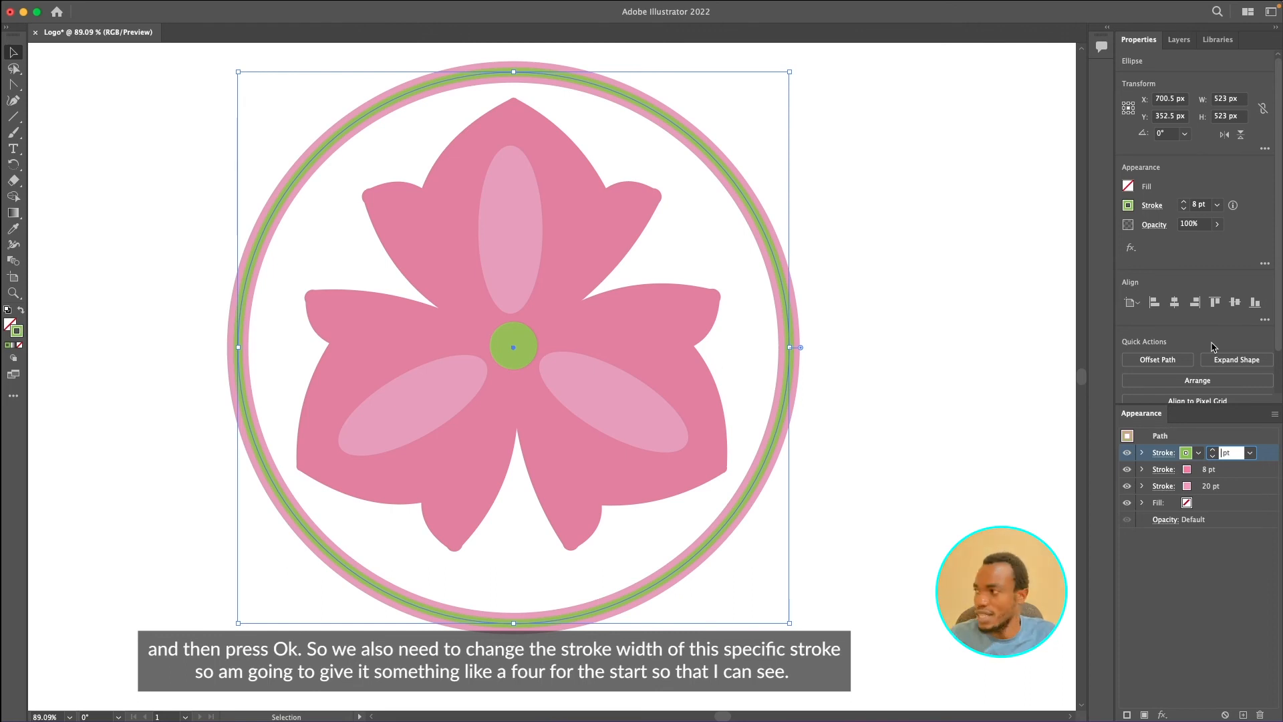
{"action": "type", "text": "4"}
{"action": "key", "text": "Return"}
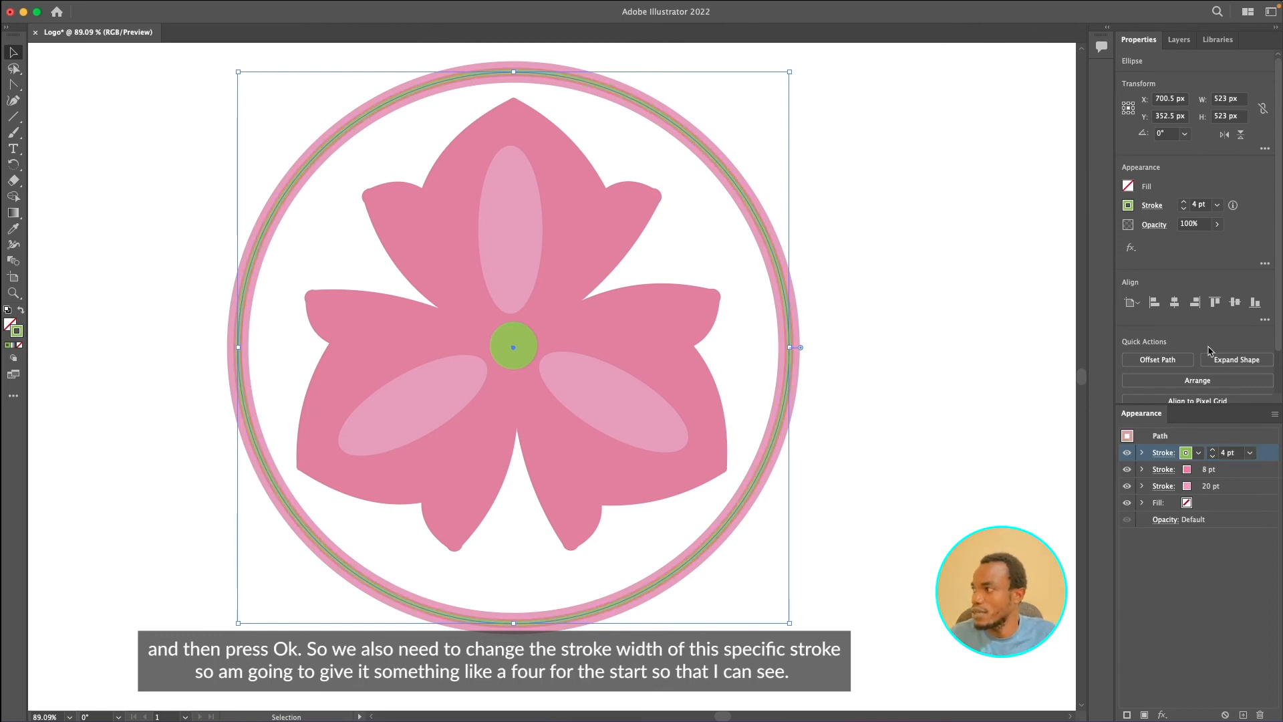
- Try a 2 pt weight on the green top stroke and revert it to 4 pt
{"action": "left_click", "coordinate": [1225, 453]}
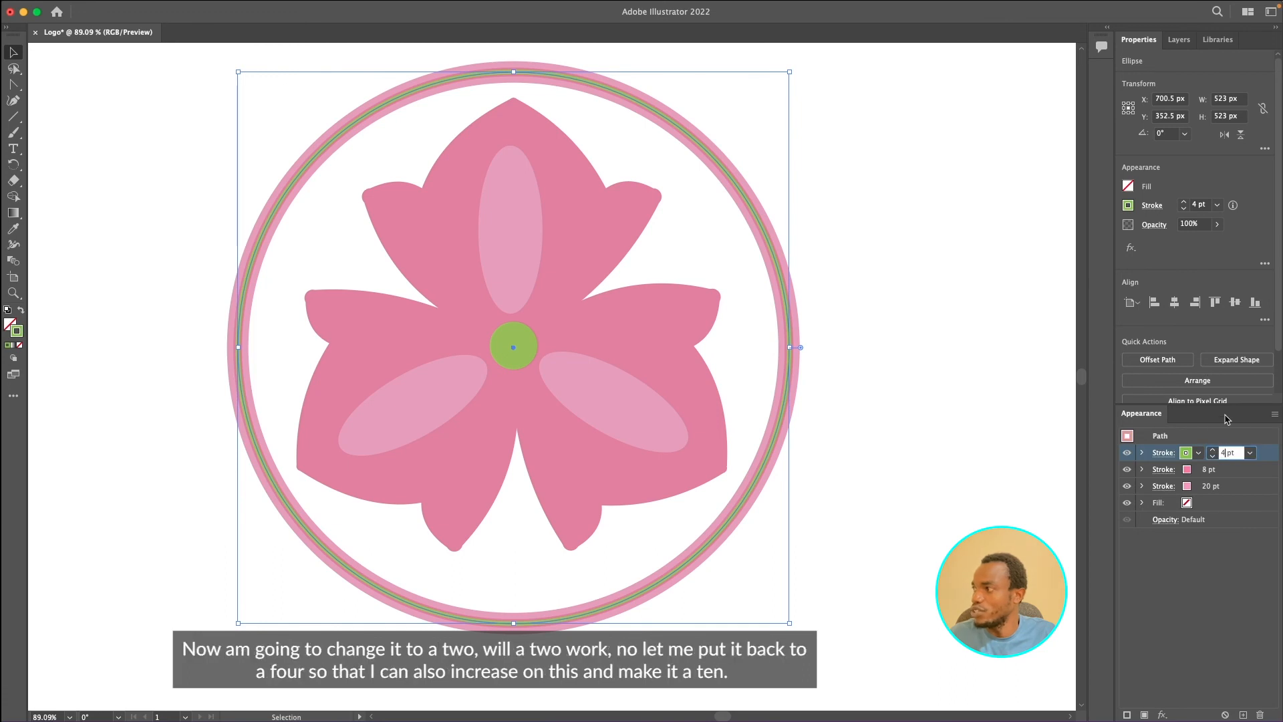
{"action": "type", "text": "2"}
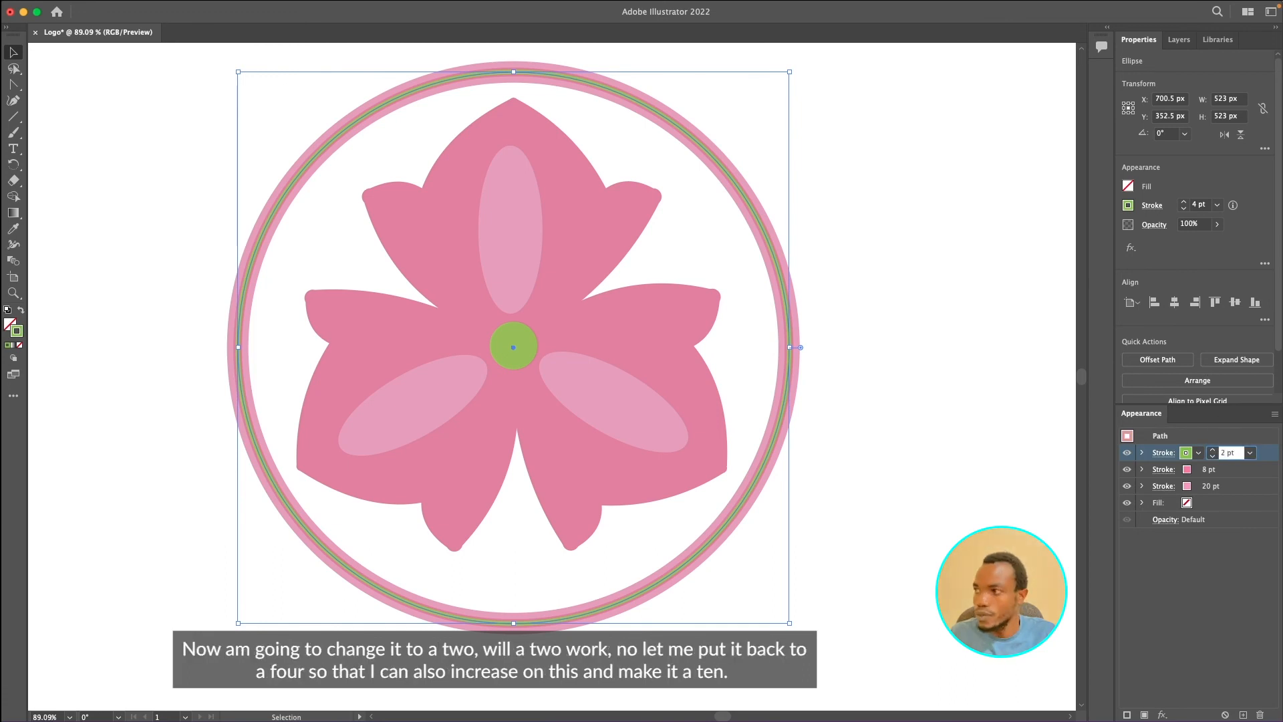
{"action": "key", "text": "Return"}
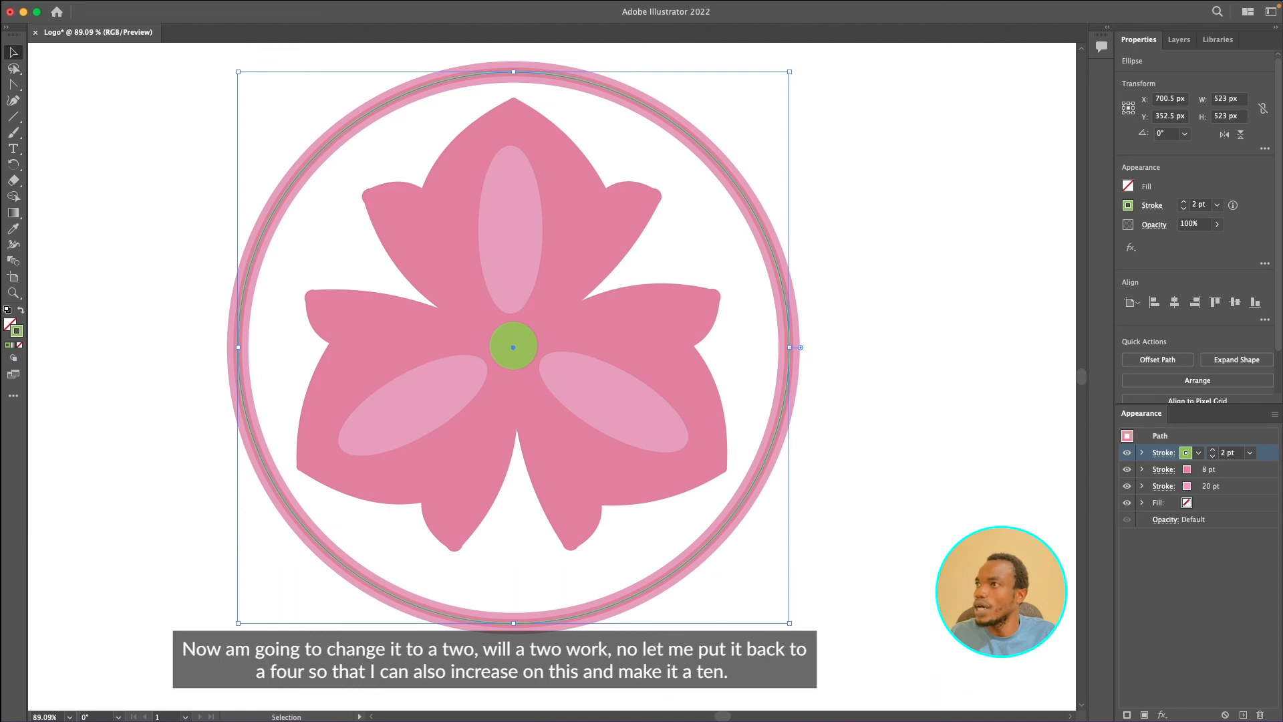
{"action": "left_click", "coordinate": [1222, 452]}
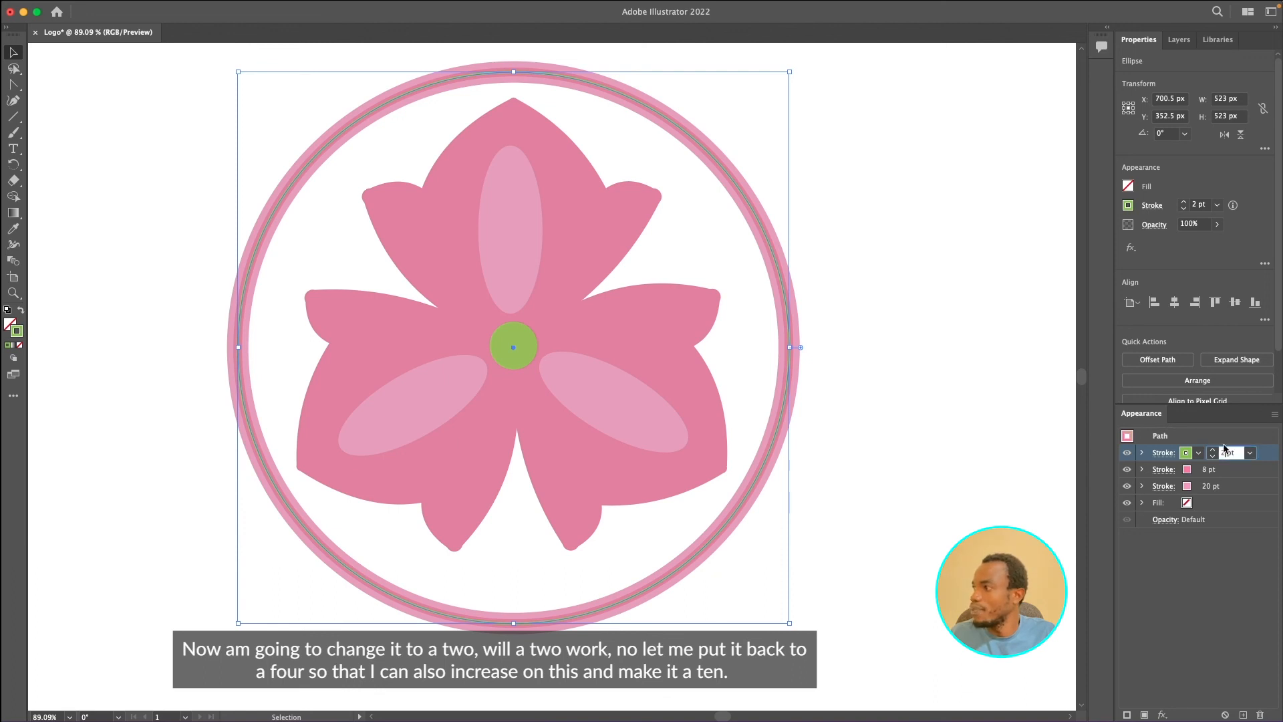
{"action": "key", "text": "BackSpace"}
{"action": "type", "text": "4"}
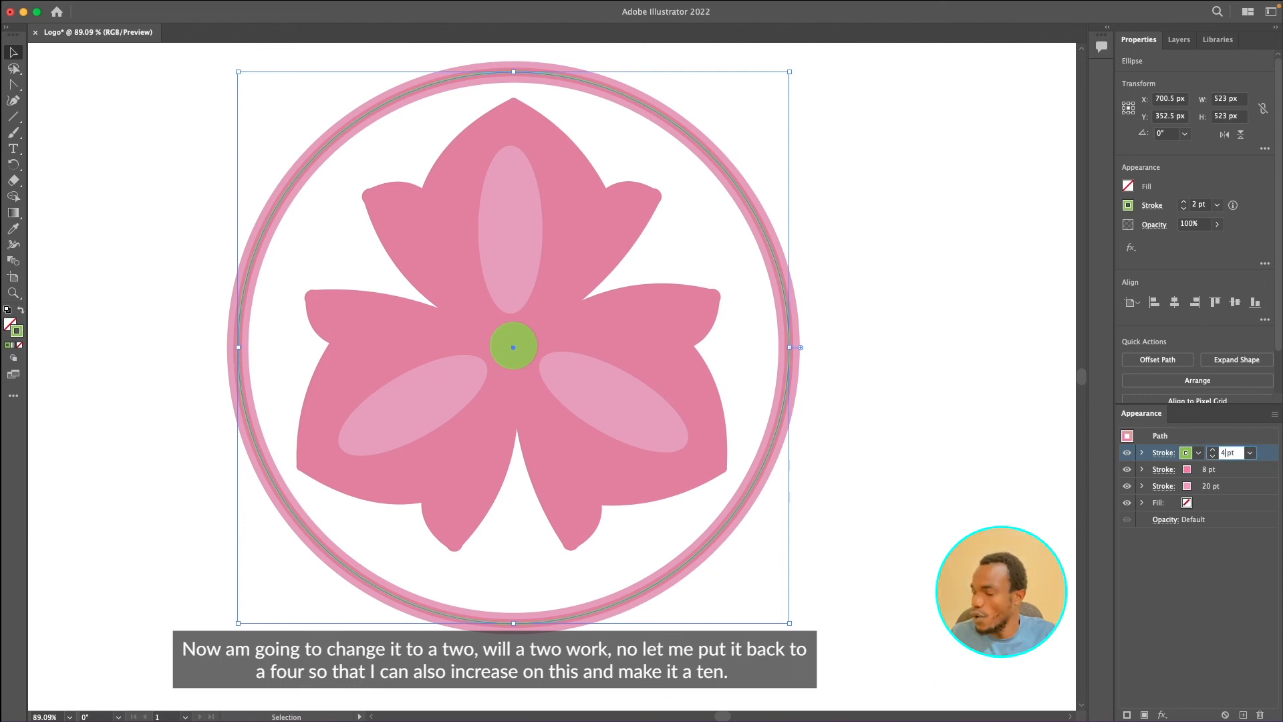
- Set the circle's middle pink stroke weight to 10 pt
{"action": "left_click", "coordinate": [1210, 470]}
{"action": "left_click", "coordinate": [1227, 470]}
{"action": "key", "text": "BackSpace"}
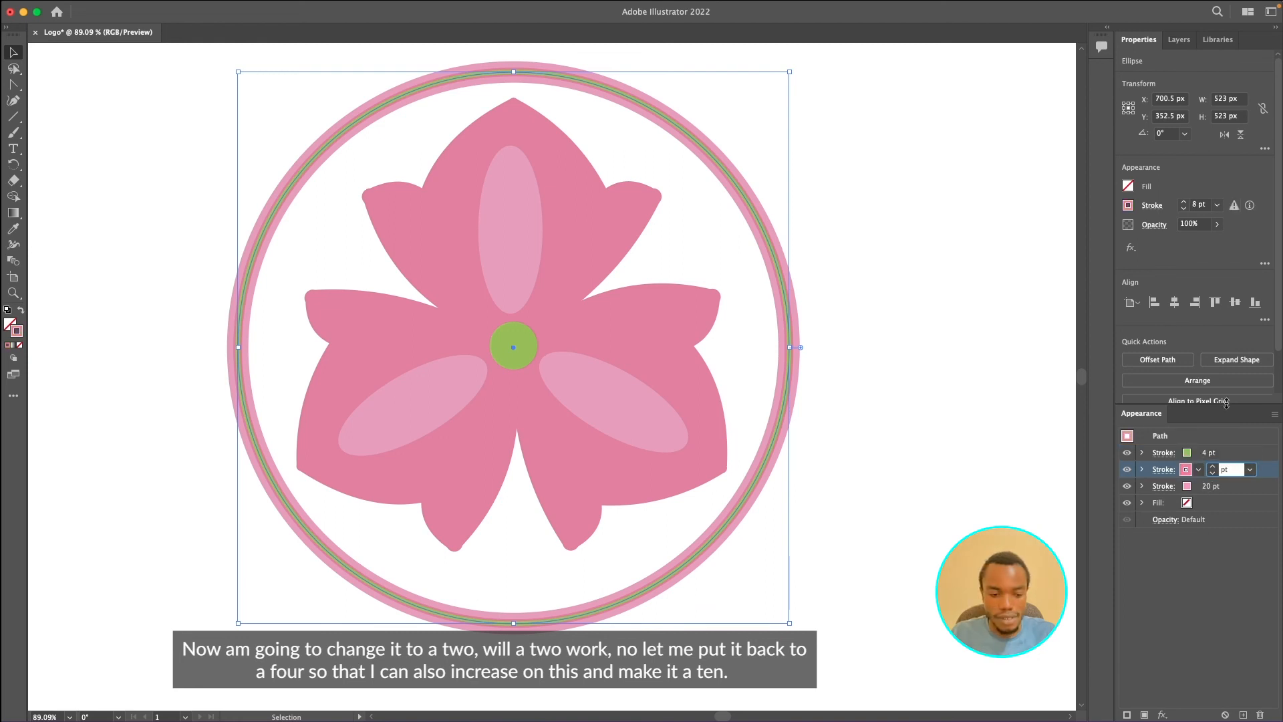
{"action": "type", "text": "10"}
{"action": "key", "text": "Return"}
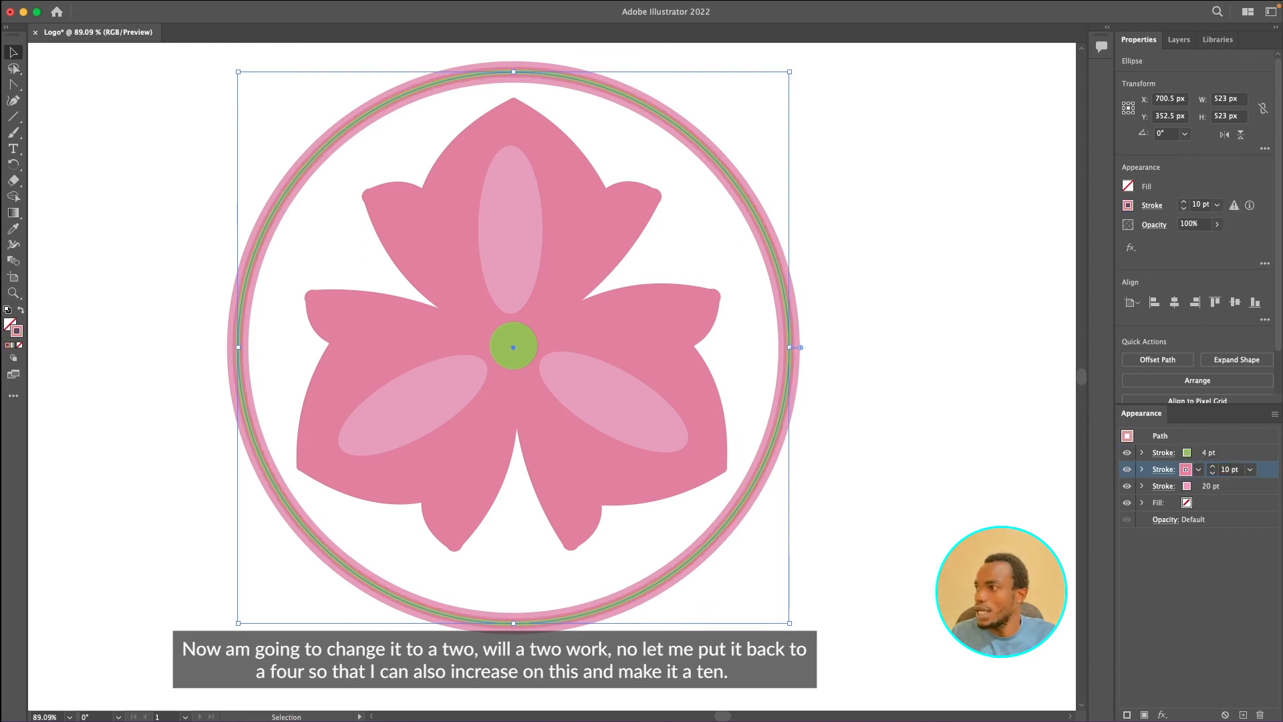
- Switch to Preview to compare the logo with the reference image, and return to reselect the circle
{"action": "left_click", "coordinate": [914, 414]}
{"action": "scroll", "coordinate": [916, 421], "scroll_direction": "down", "scroll_amount": 1}
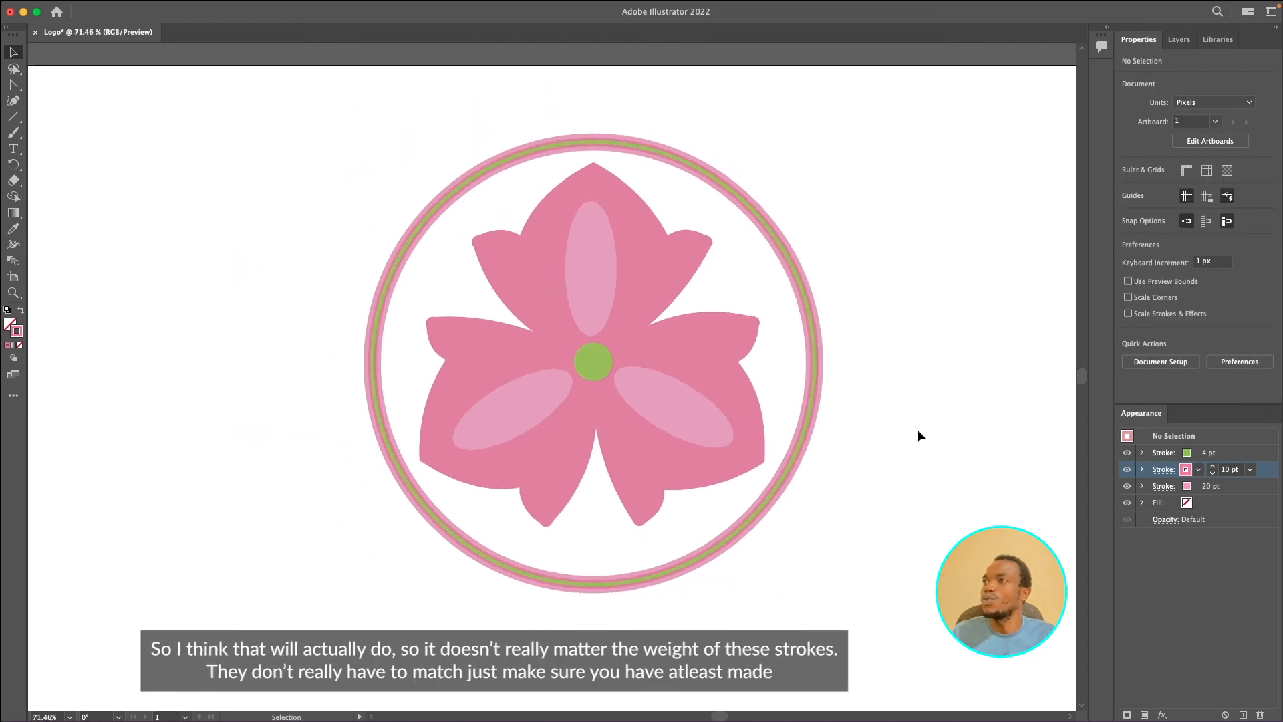
{"action": "key", "text": "ctrl+Right"}
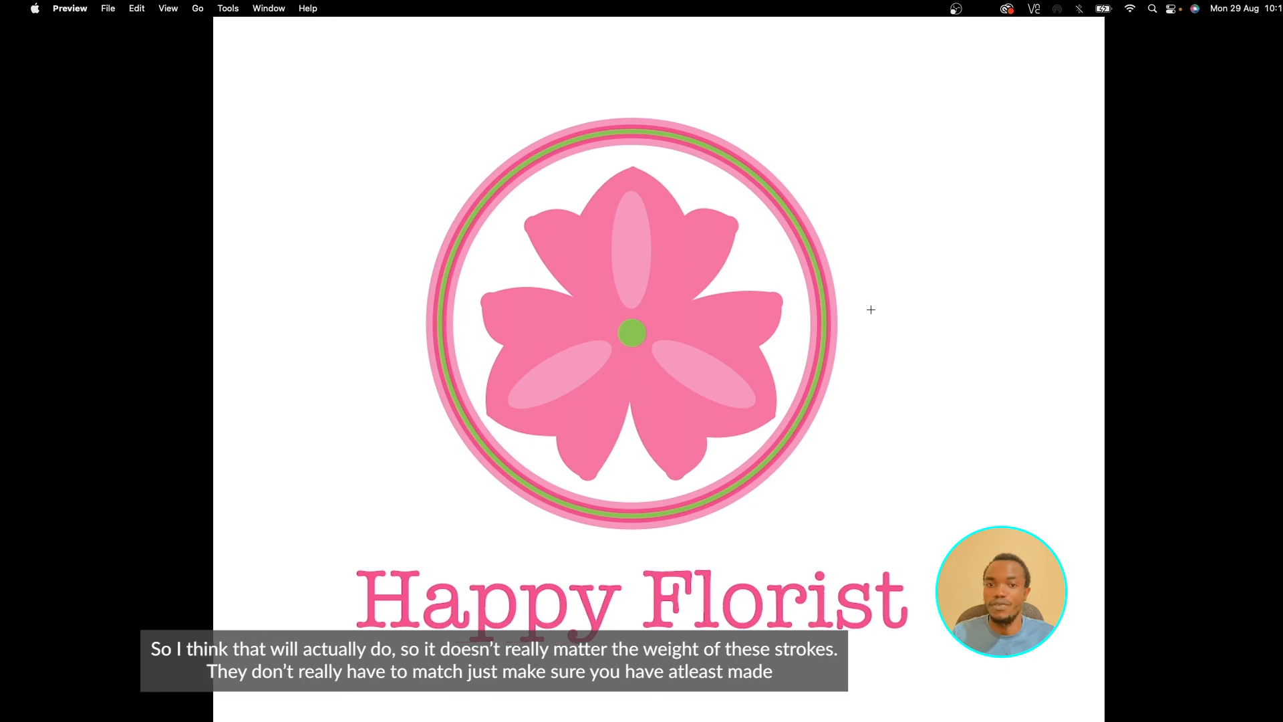
{"action": "key", "text": "ctrl+Left"}
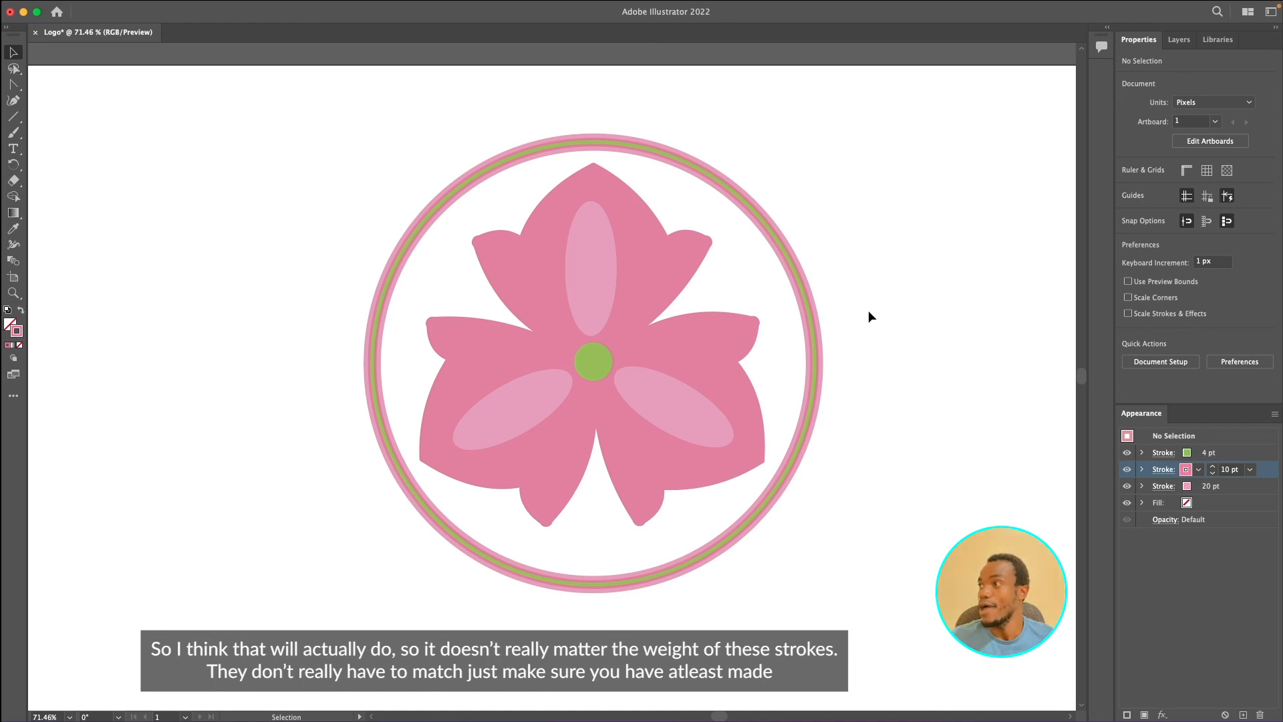
{"action": "left_click", "coordinate": [822, 338]}
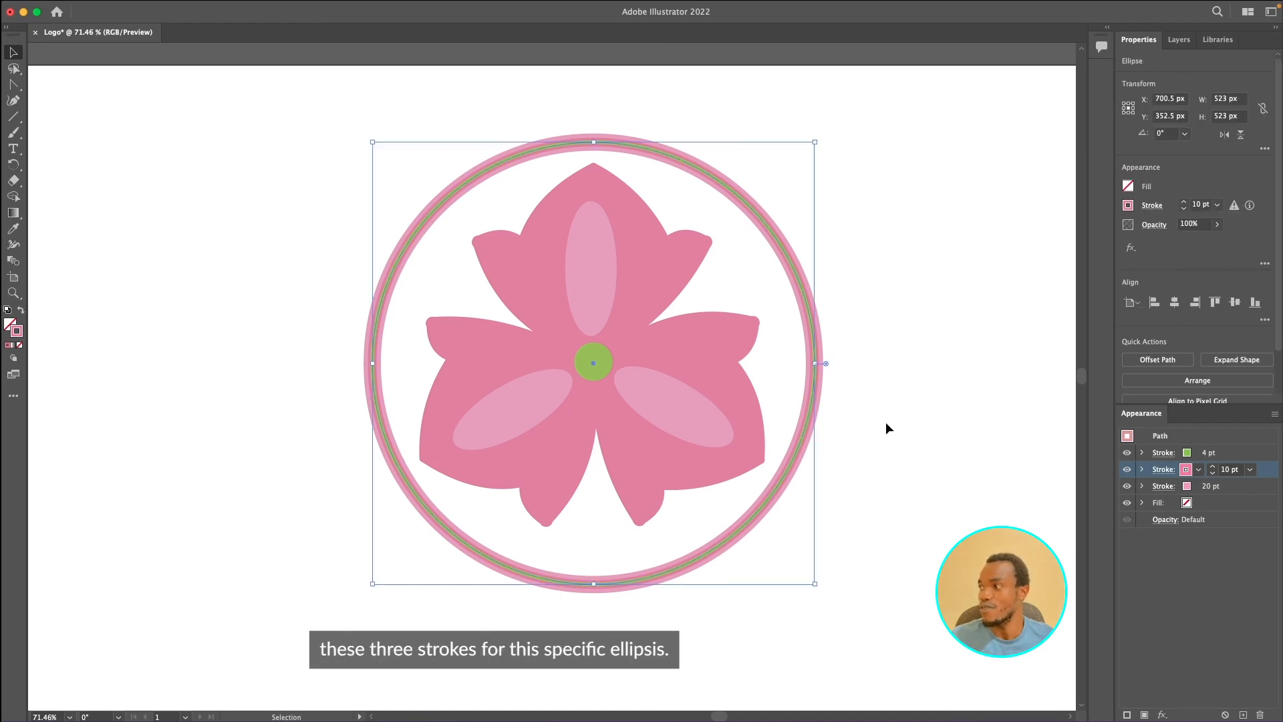